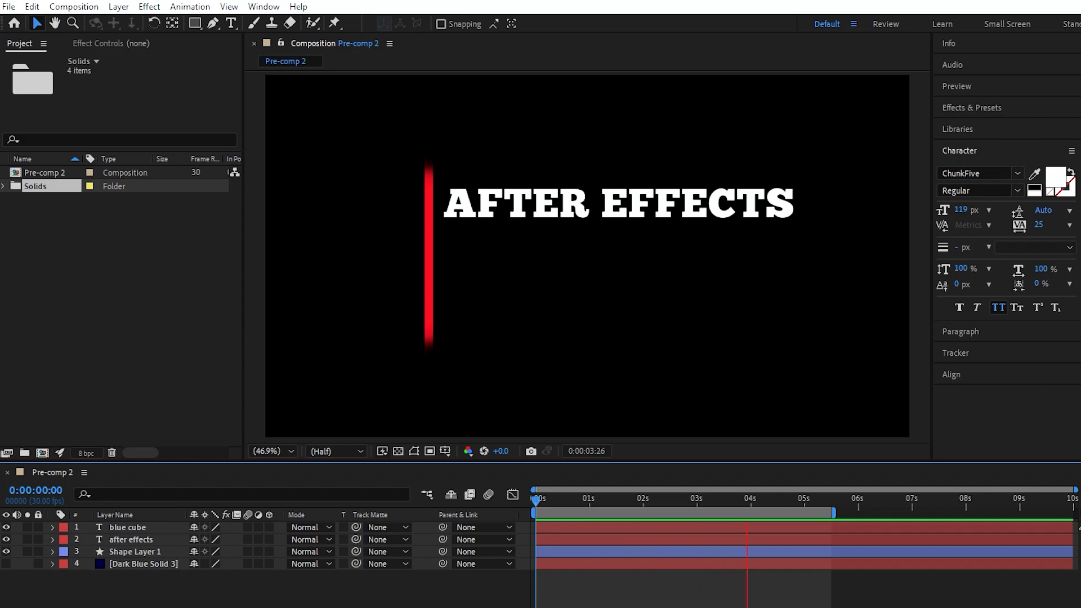
Create a new 1920 x 1080 composition, 10 seconds long at 30 fps.
mouse_move(549, 497)
left_mouse_down()
mouse_move(523, 504)
mouse_move(539, 502)
left_mouse_up()
left_click(43, 453)
left_click(656, 480)
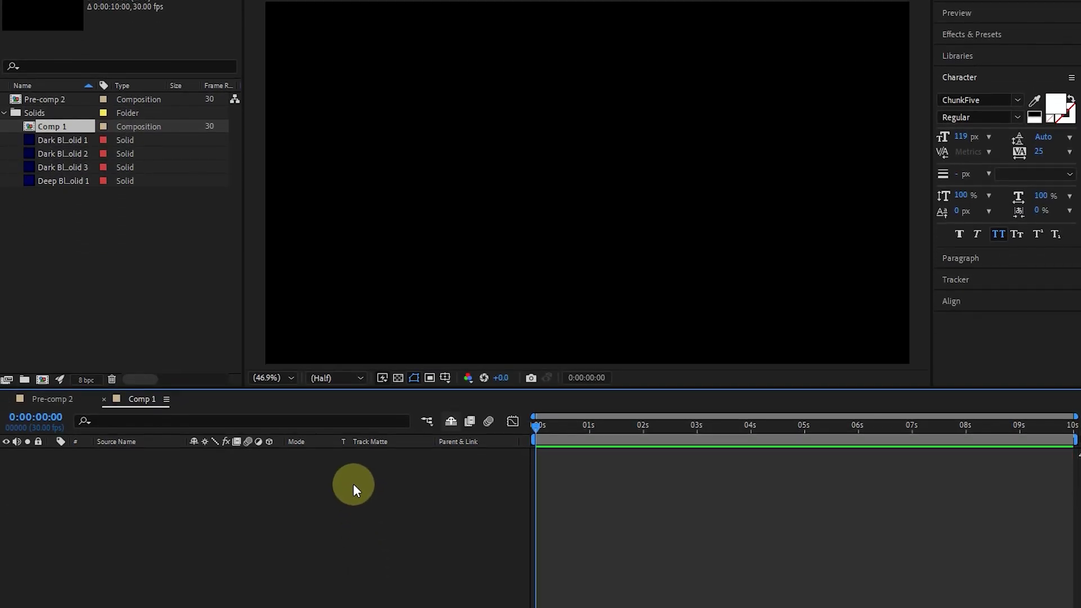
Add a dark blue 1920 x 1080 solid layer as the background and lock it.
right_click(347, 544)
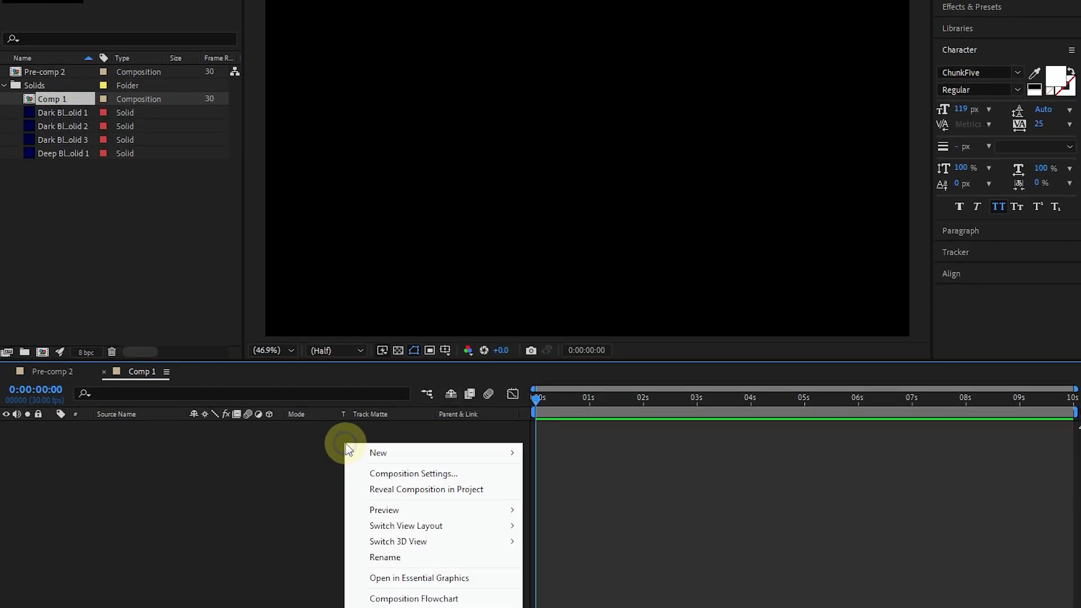
mouse_move(392, 555)
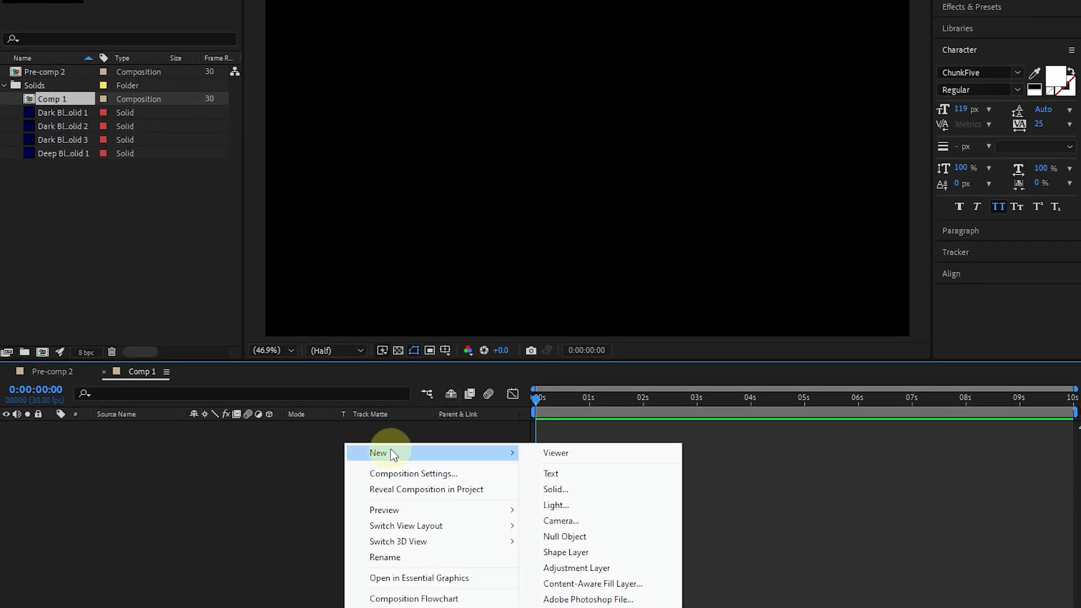
left_click(563, 489)
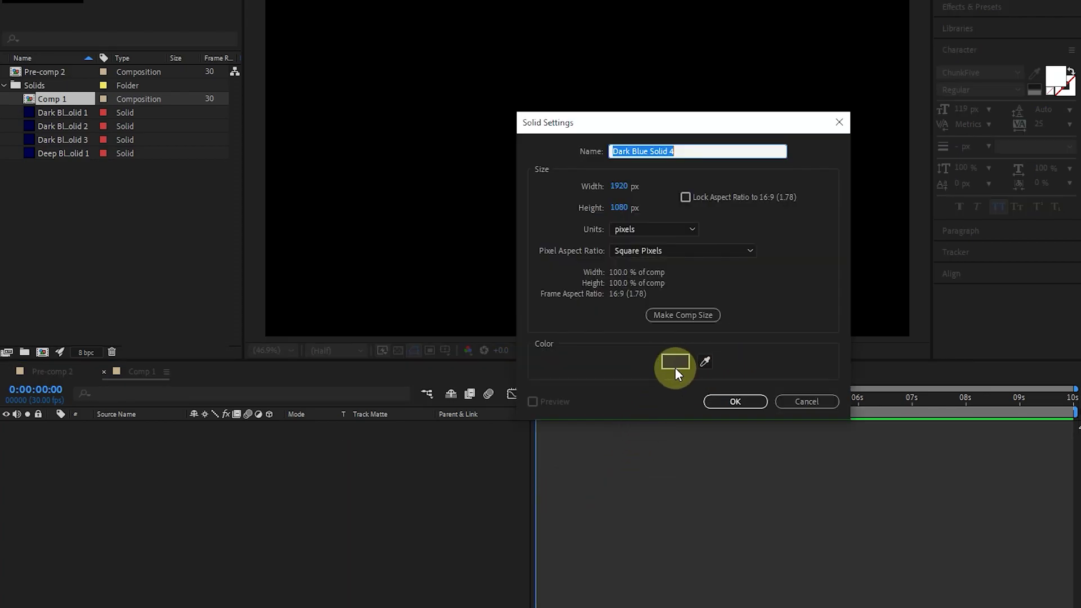
left_click(674, 367)
left_click(805, 290)
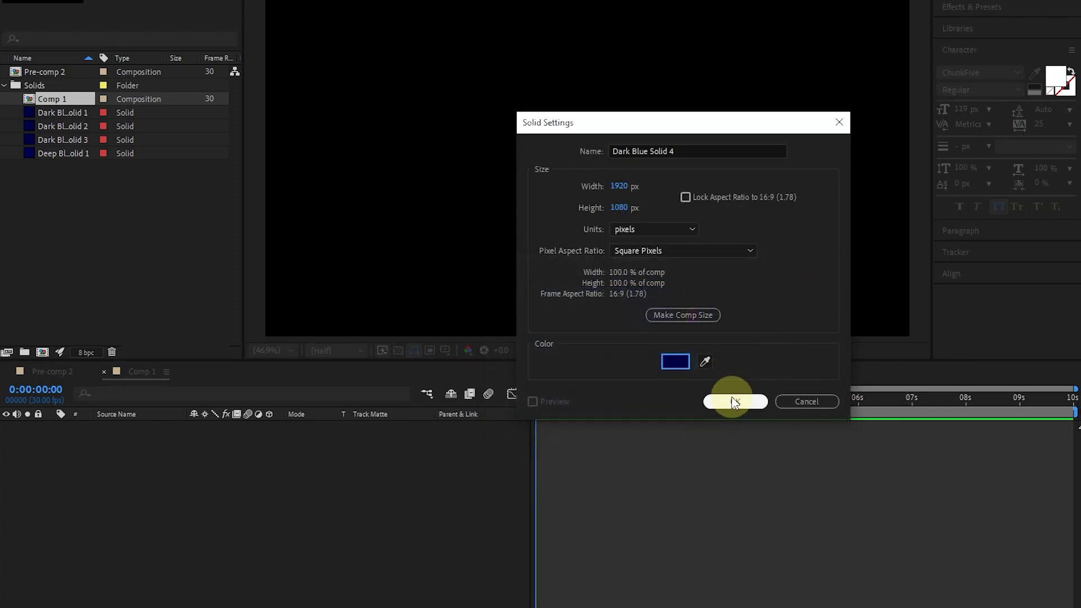
left_click(732, 401)
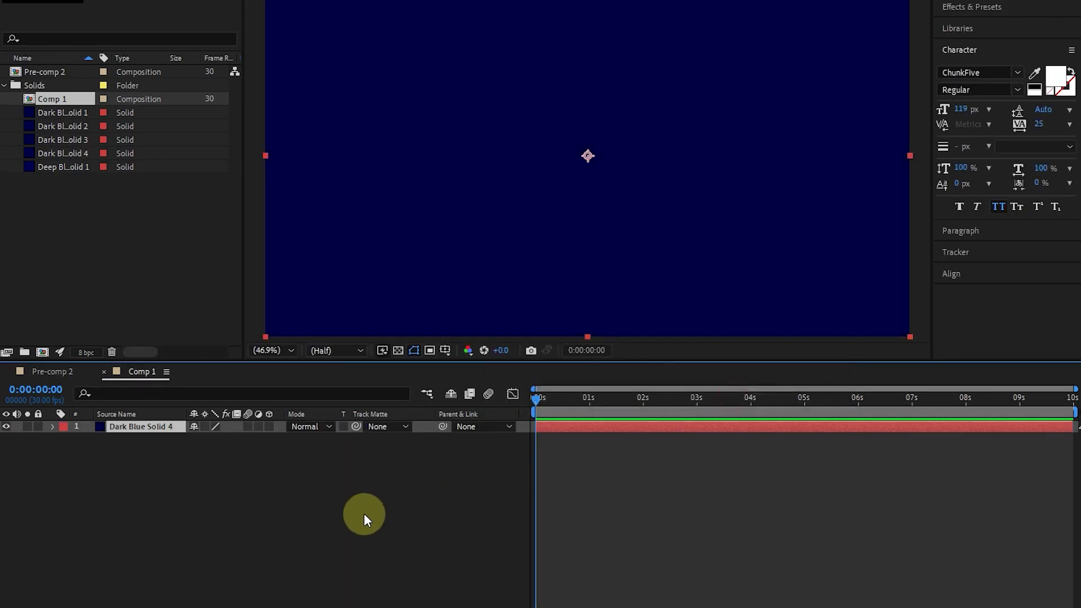
left_click(38, 426)
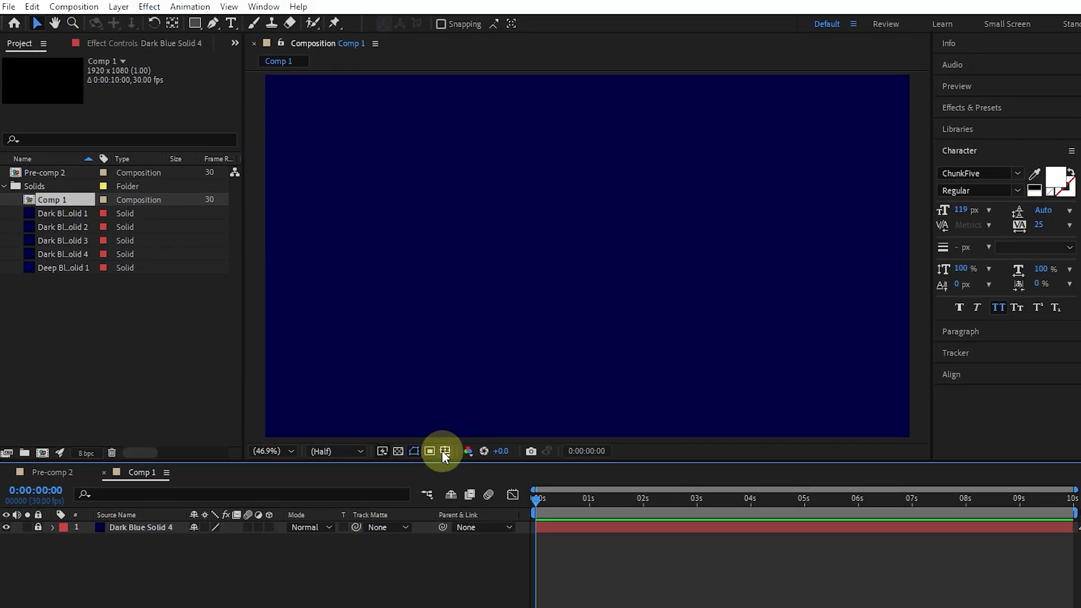
Turn on the proportional grid and draw a tall, narrow rectangle with a red fill beside the second vertical grid line.
left_click(445, 350)
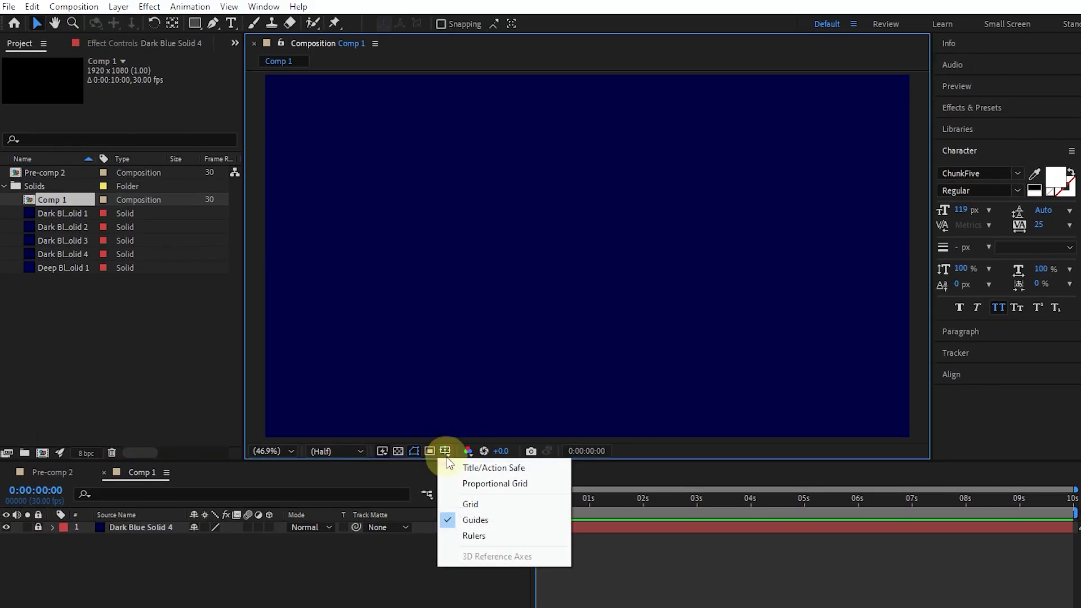
left_click(468, 484)
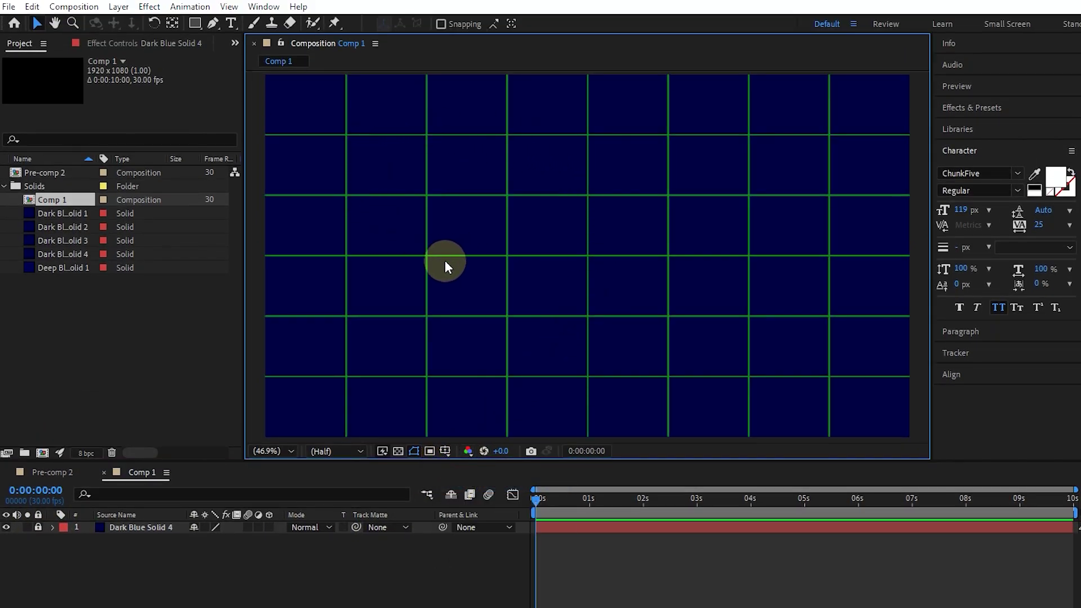
left_click(196, 24)
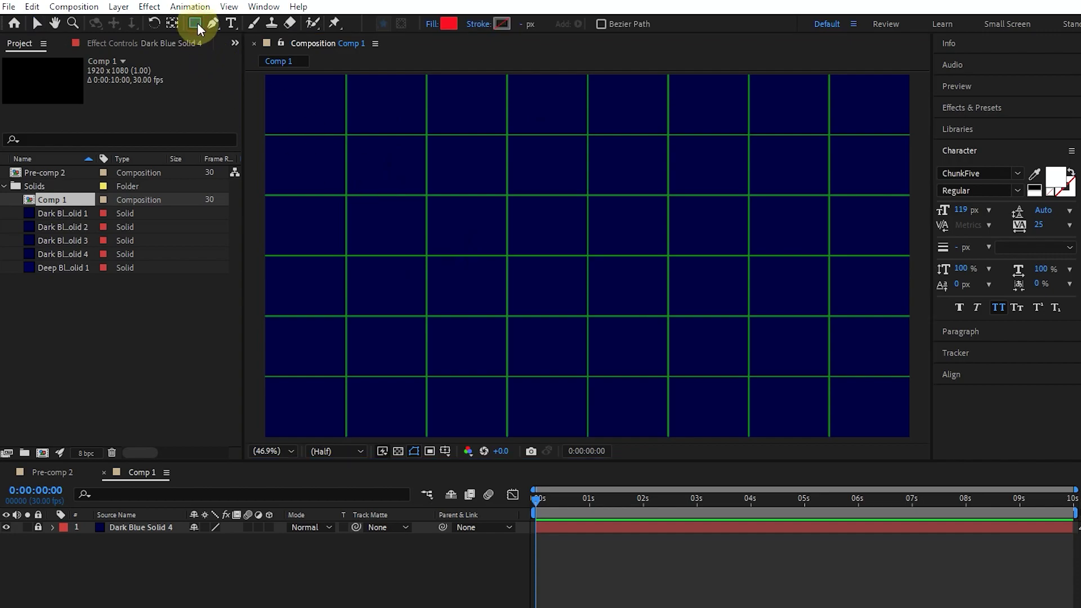
left_click(449, 23)
left_click(803, 390)
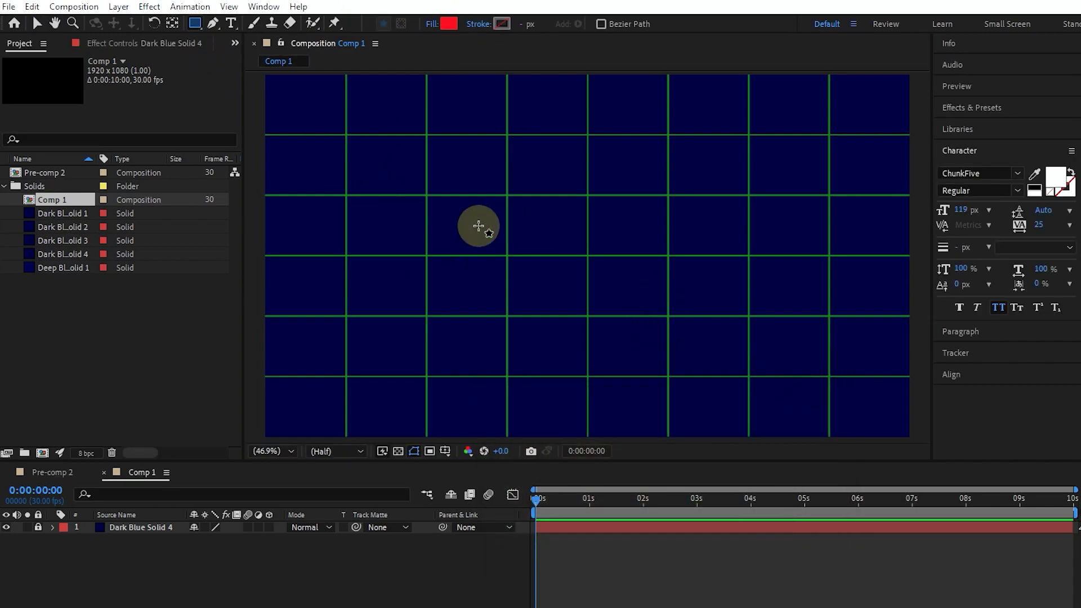
left_click_drag(438, 165, 428, 362)
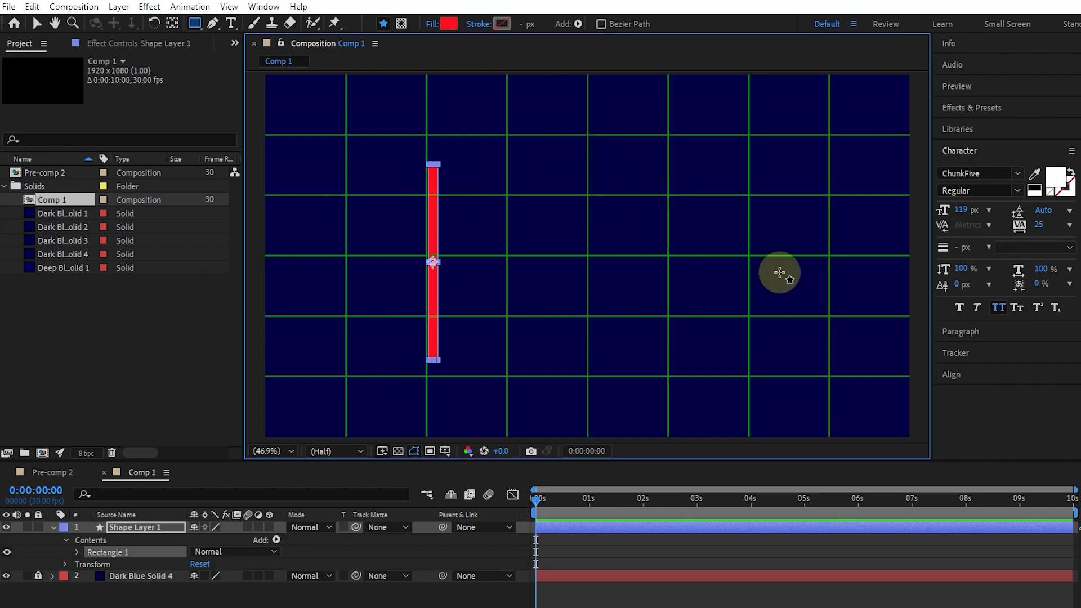
Center the red bar vertically in the composition and add a new mask to its shape layer.
left_click(124, 527)
left_click(969, 374)
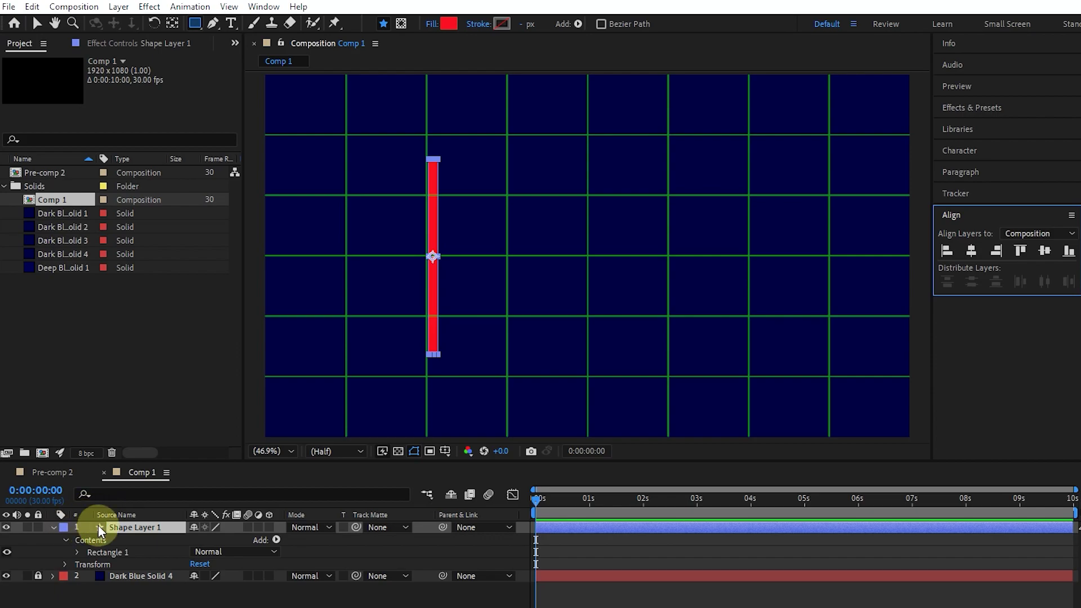
left_click(120, 527)
left_click(121, 7)
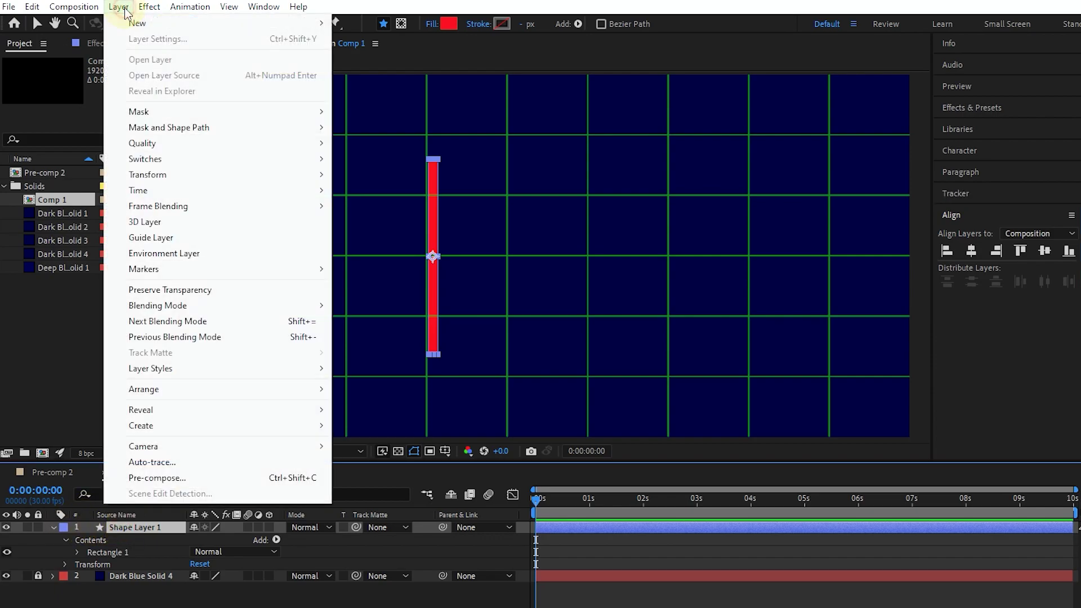
mouse_move(198, 111)
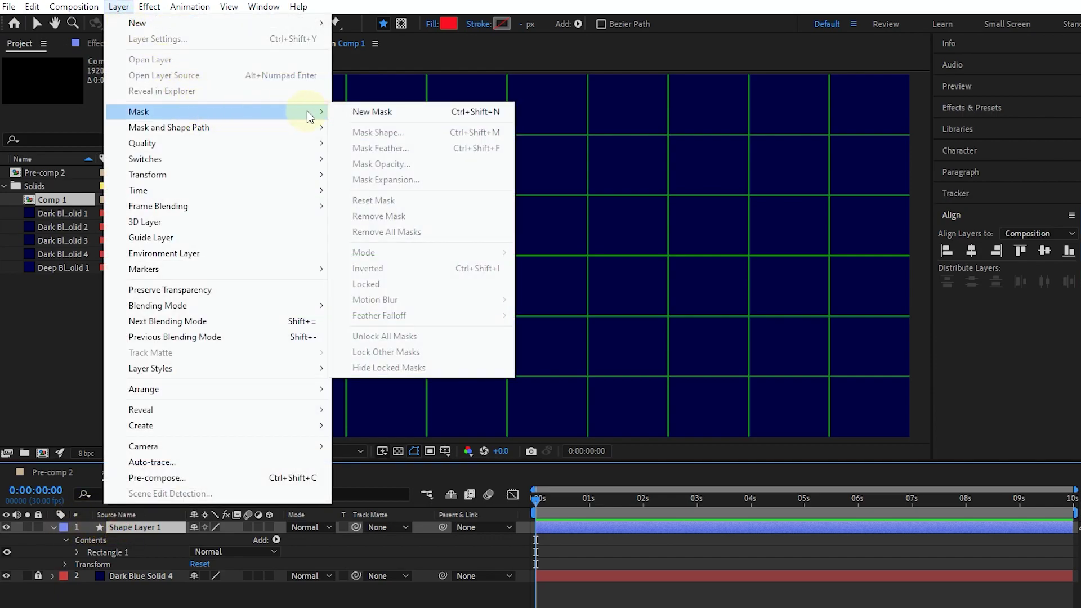
left_click(395, 112)
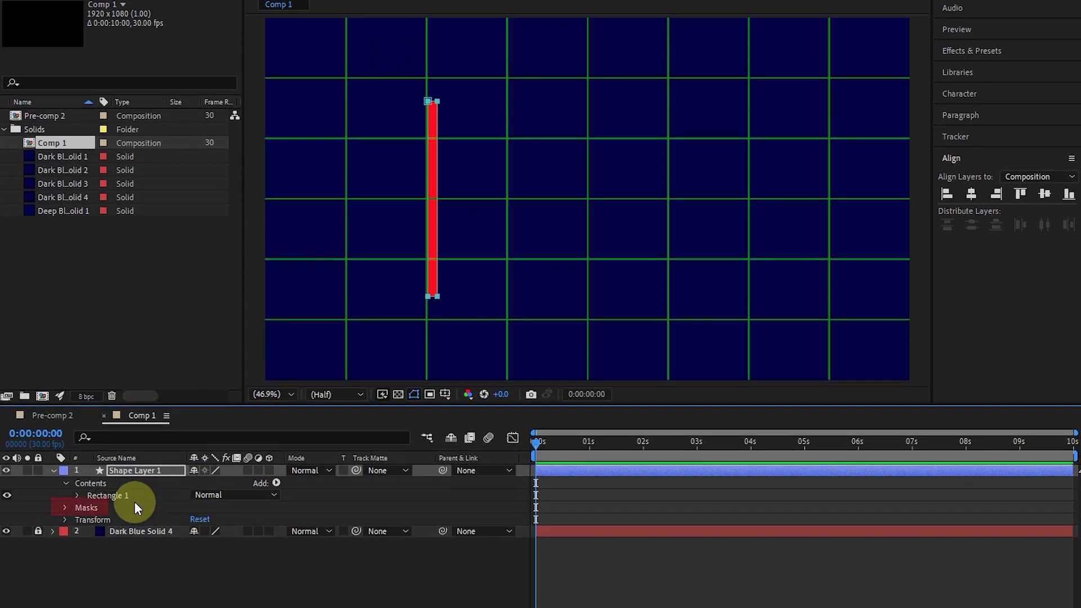
Set the color of Mask 1 on the shape layer to bright green.
left_click(65, 508)
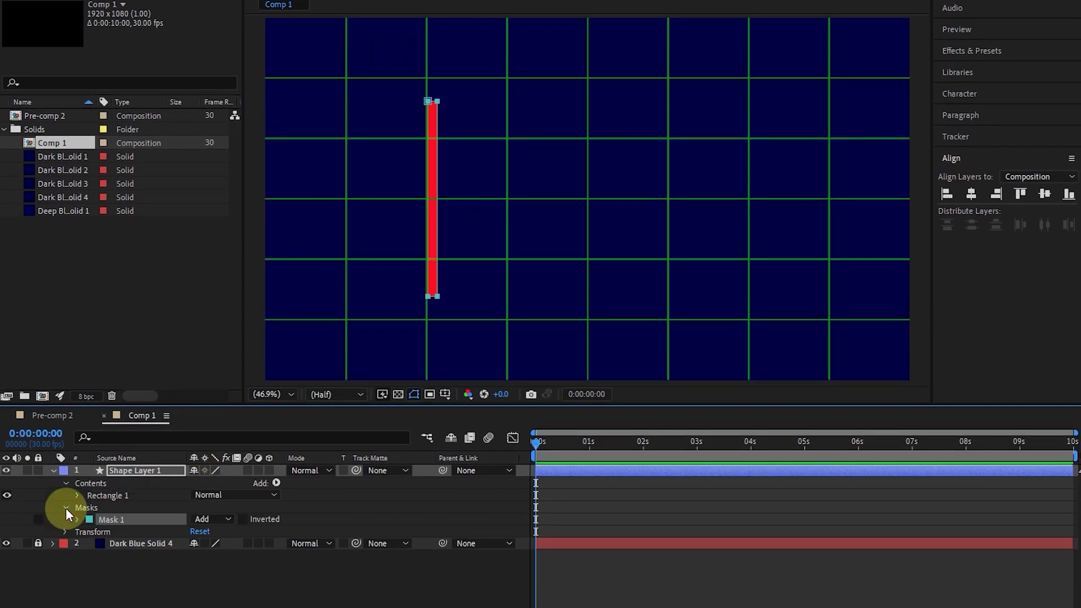
left_click(105, 521)
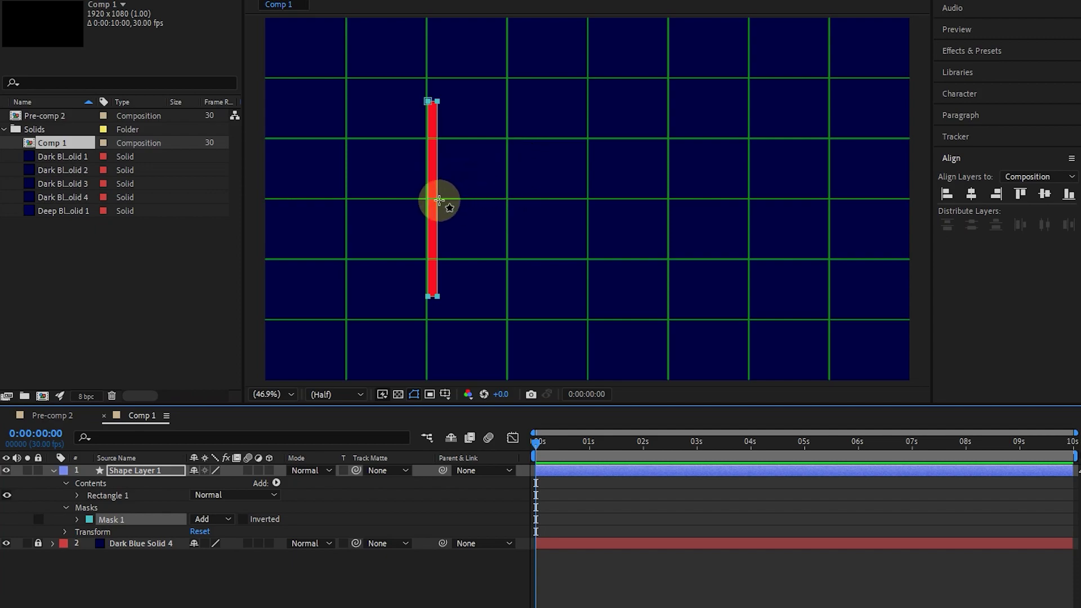
scroll(439, 250, "up", 3)
left_click(89, 519)
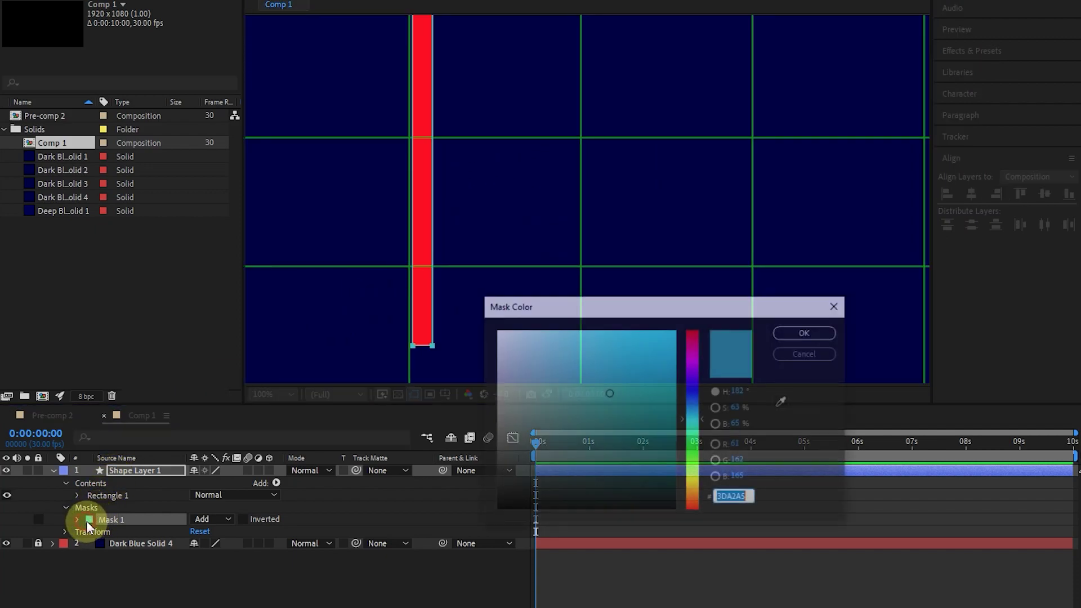
left_click(635, 386)
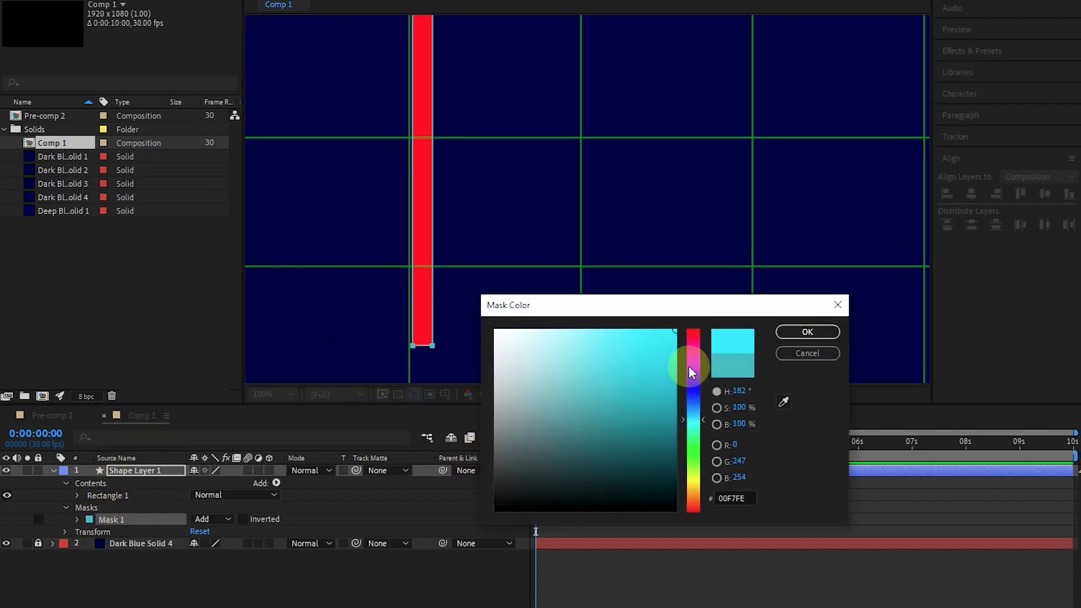
left_click(695, 338)
left_click_drag(700, 347, 694, 455)
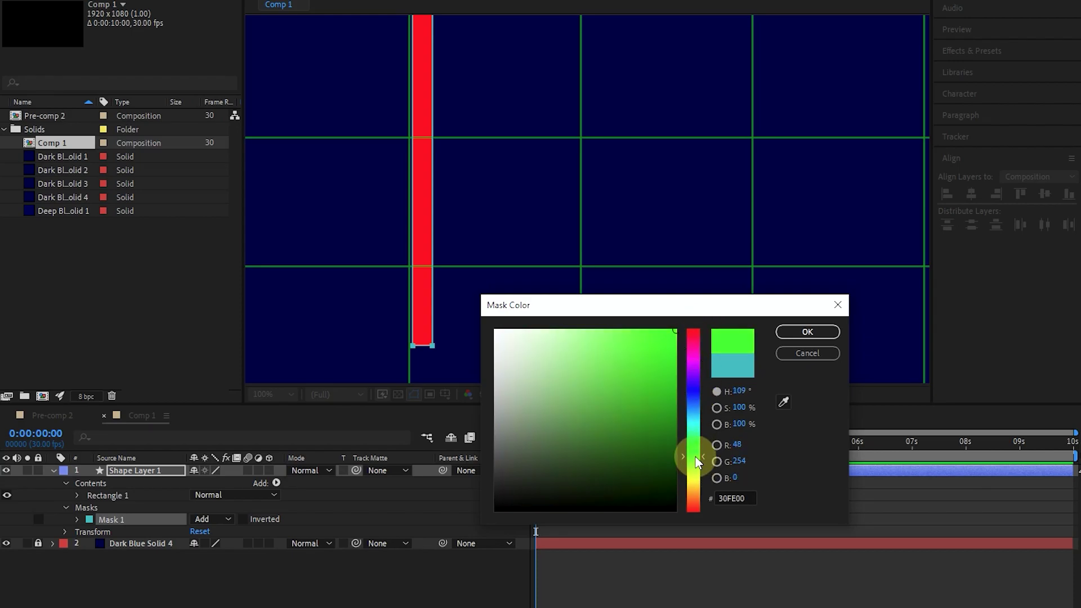
left_click(802, 335)
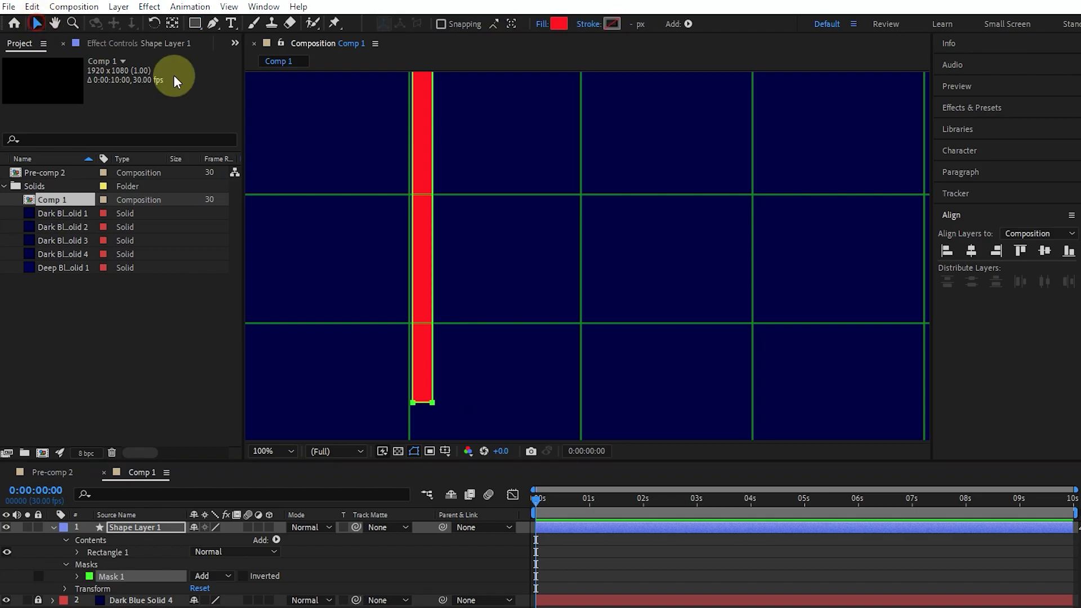
Enlarge Mask 1 on all four sides so that it surrounds the red bar with a margin, and fit the composition in view.
left_click(435, 236)
left_click(433, 196)
mouse_move(433, 196)
left_mouse_down()
mouse_move(446, 194)
mouse_move(394, 195)
mouse_move(454, 194)
left_mouse_up()
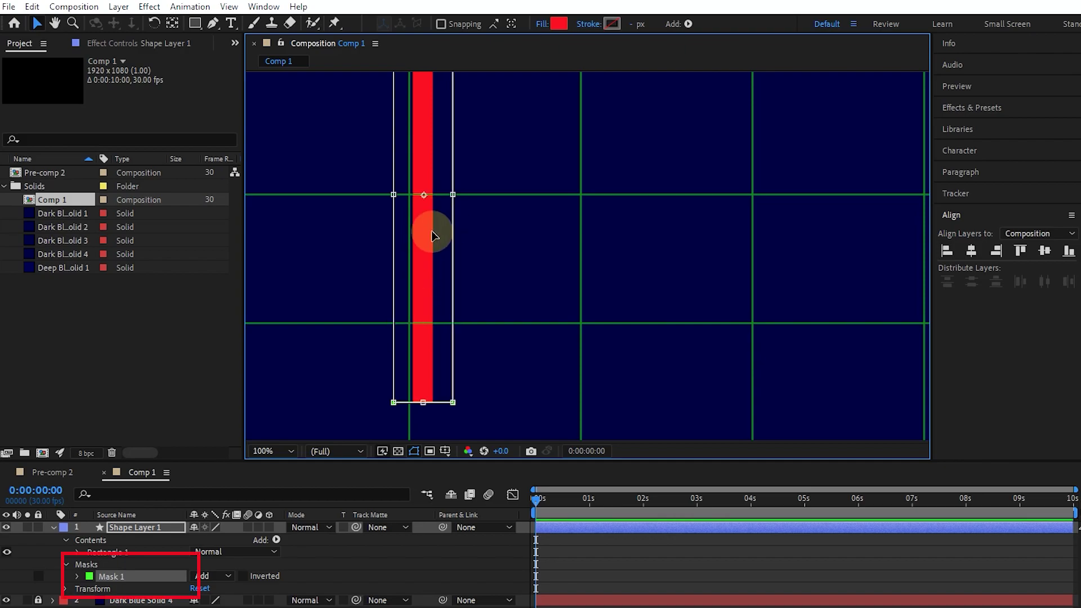
left_click_drag(422, 402, 429, 366)
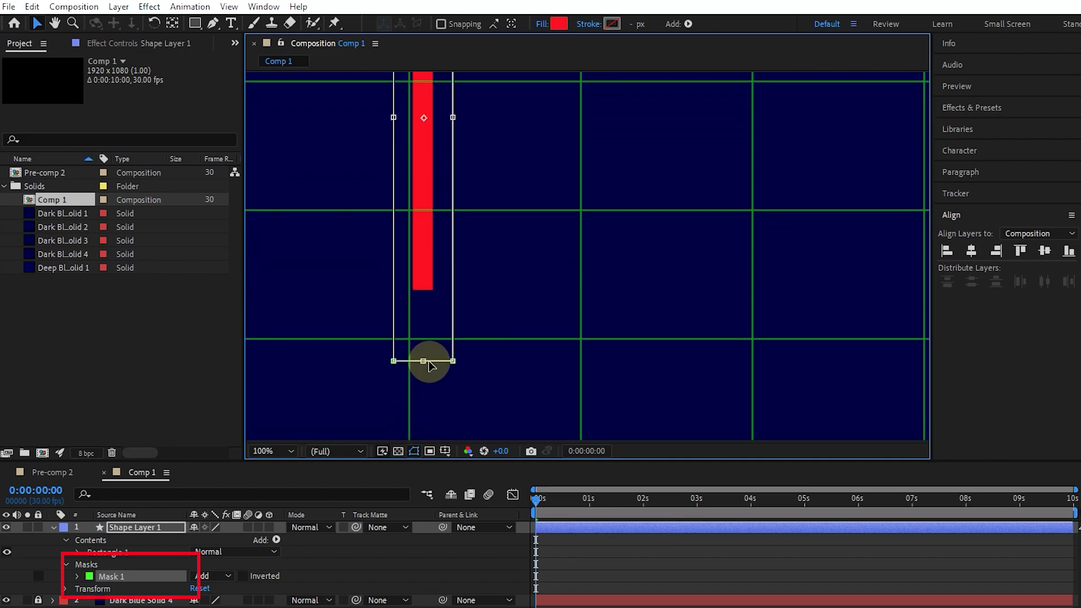
key("comma")
key("comma")
key("space")
left_click_drag(504, 285, 479, 326)
left_click_drag(477, 227, 478, 211)
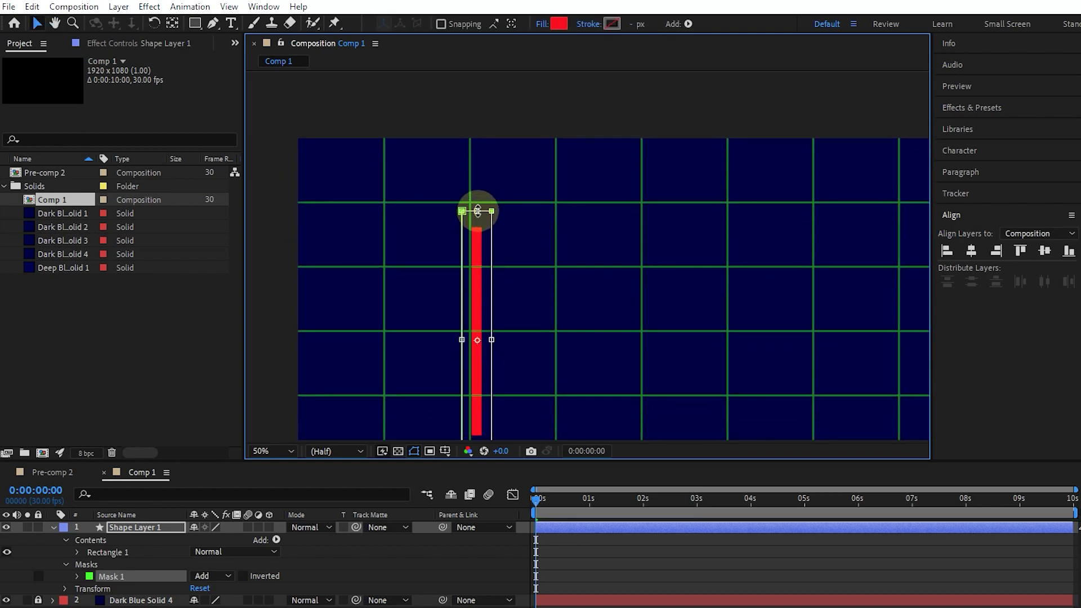
key("comma")
left_click(275, 452)
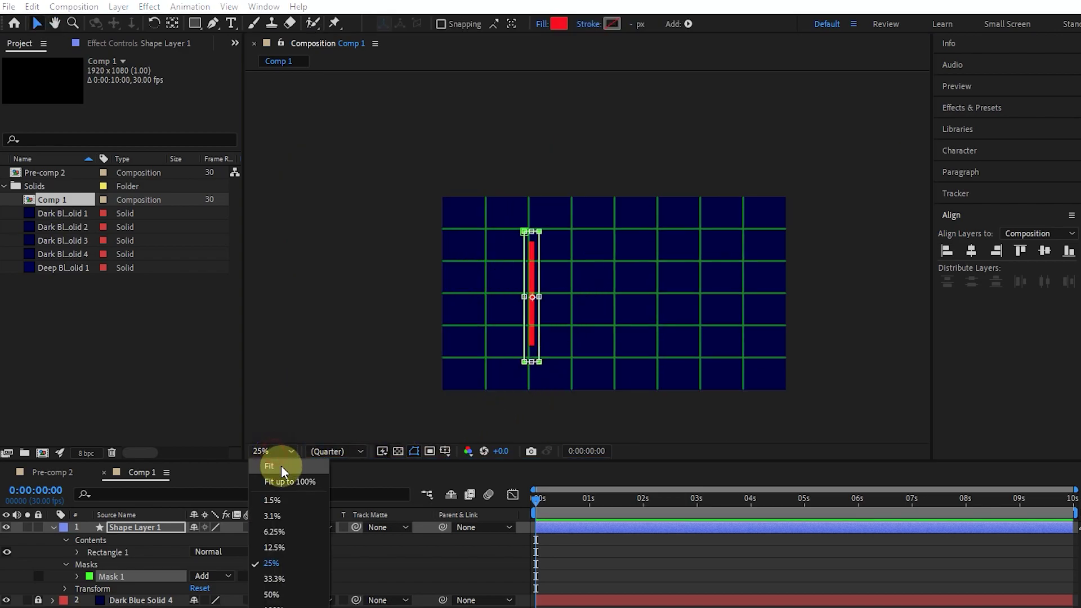
left_click(288, 479)
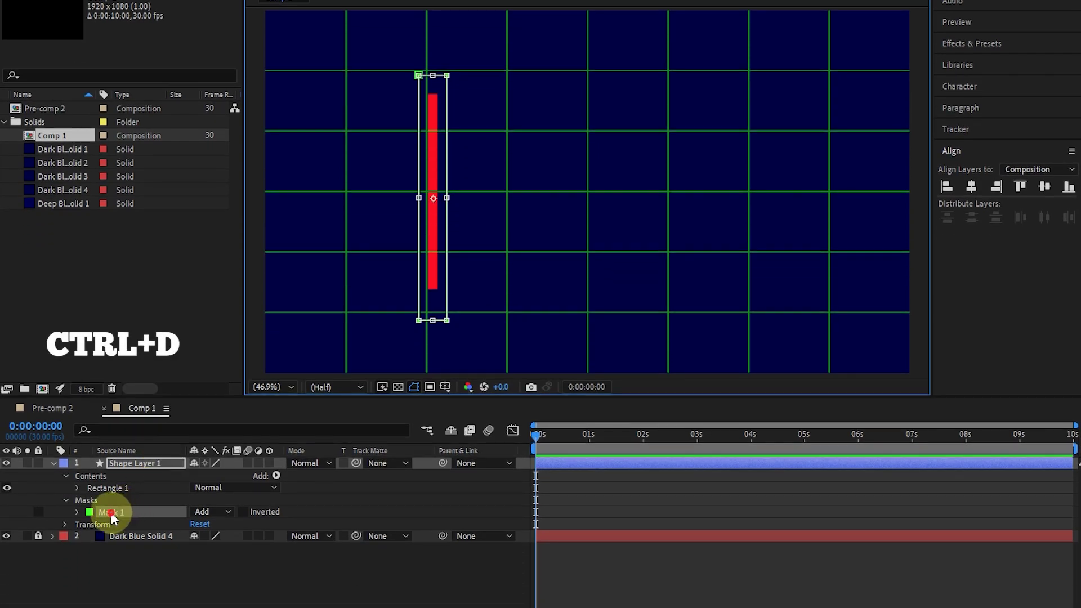
Duplicate Mask 1 and set the duplicate's color to yellow (FFEA00).
left_click(122, 578)
key("ctrl+d")
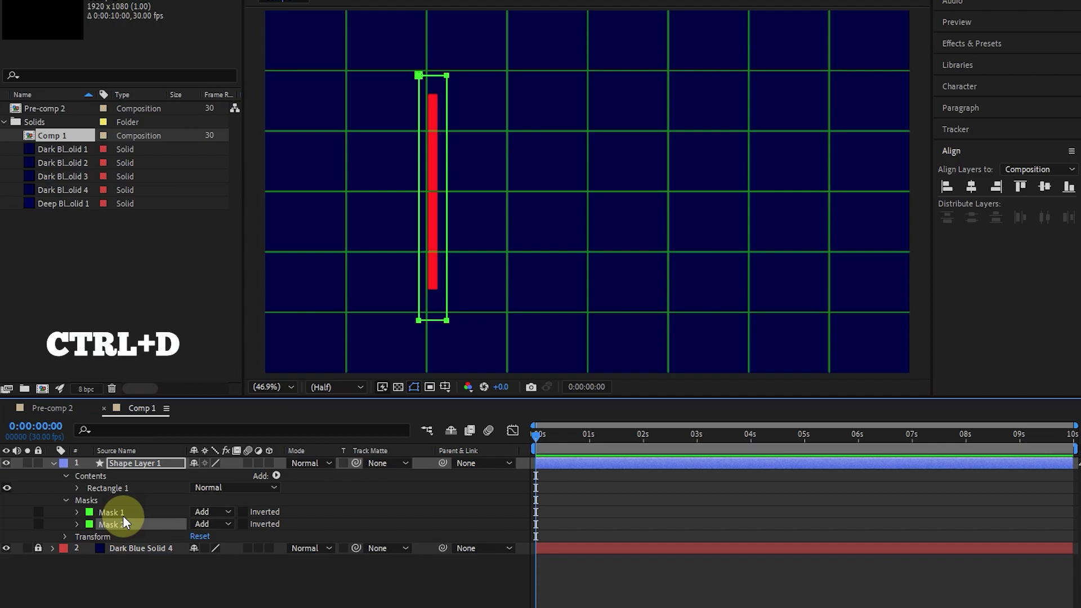
left_click(90, 525)
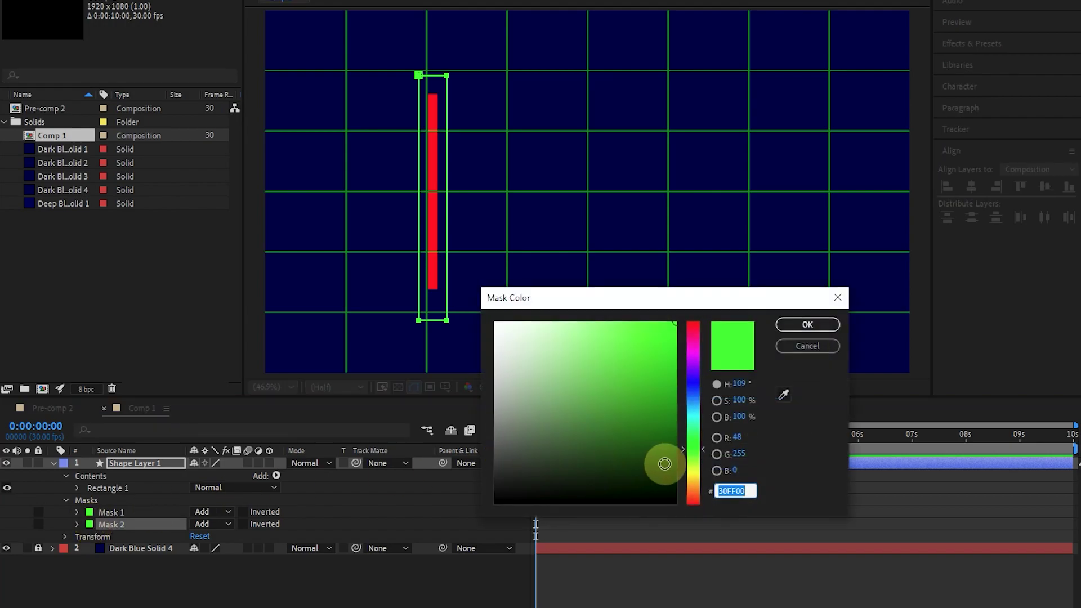
left_click(693, 478)
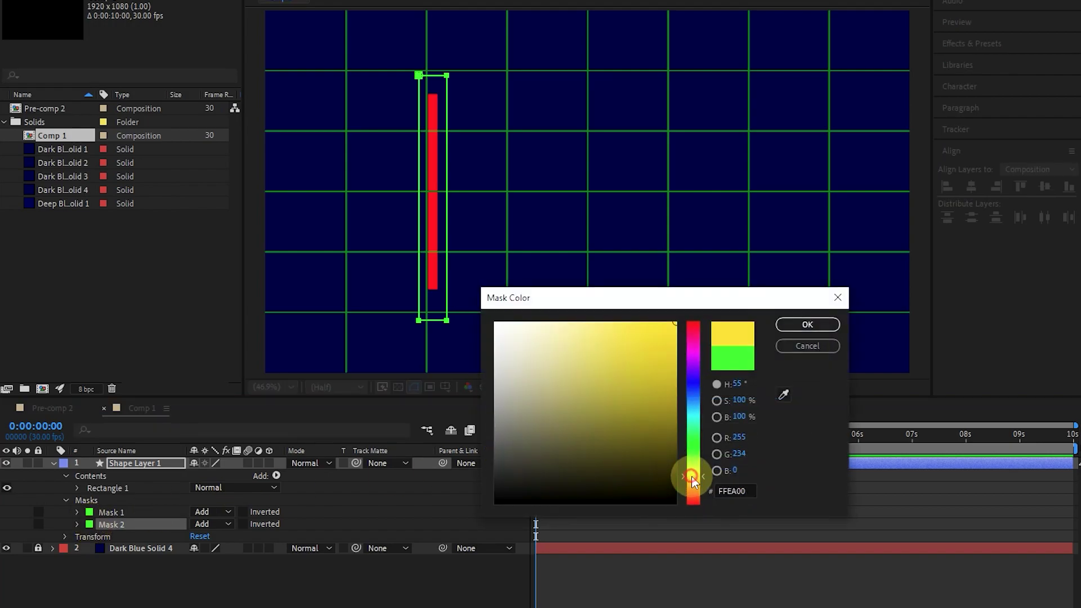
left_click(808, 324)
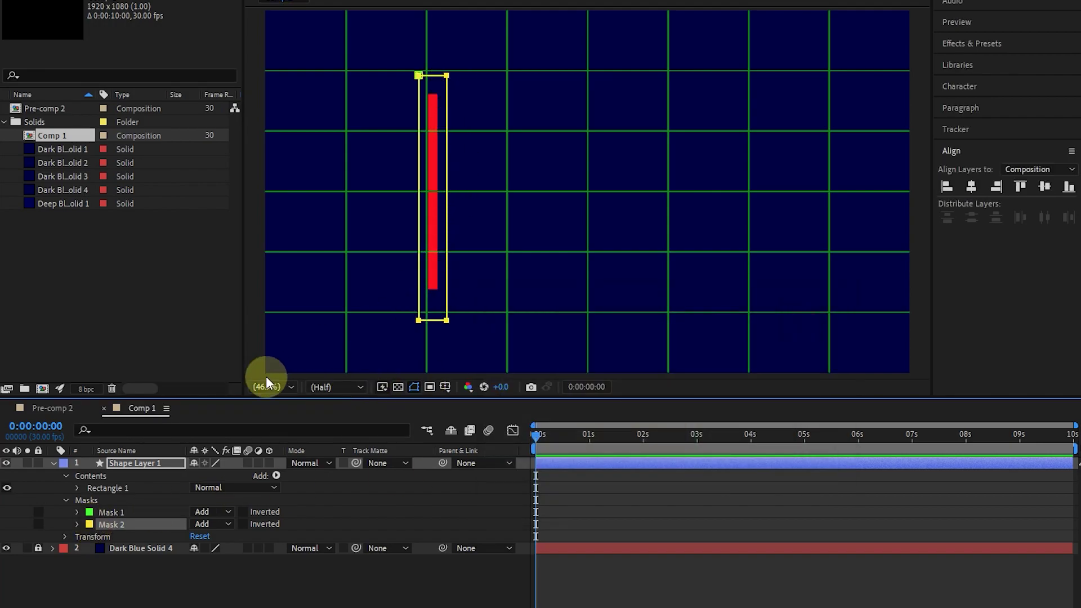
Move the Mask 2 path down and the Mask 1 path up so they overlap slightly at the red bar's middle.
left_click(76, 523)
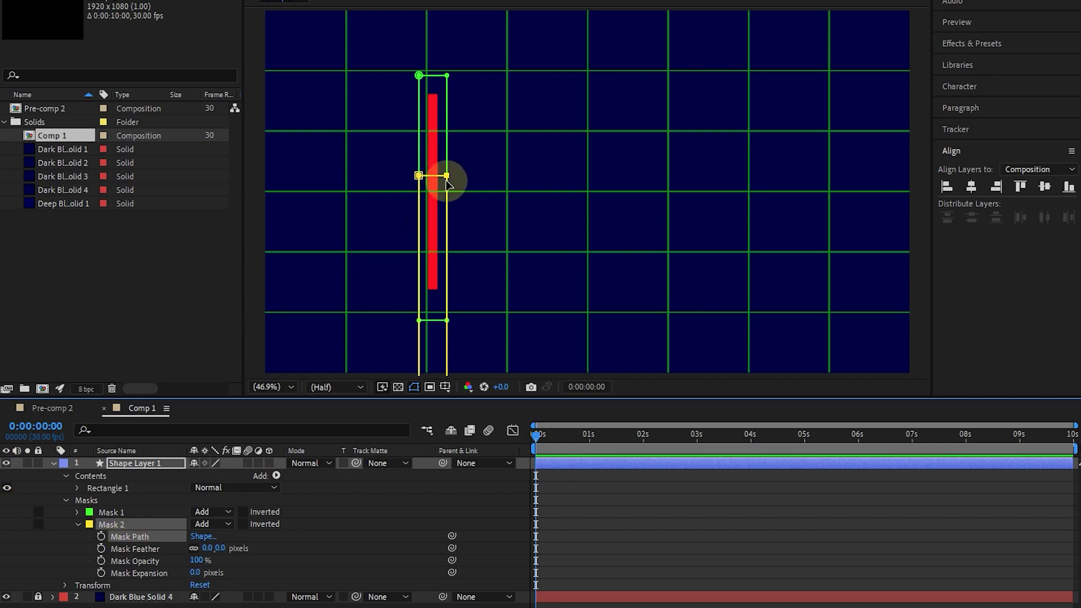
left_click(121, 512)
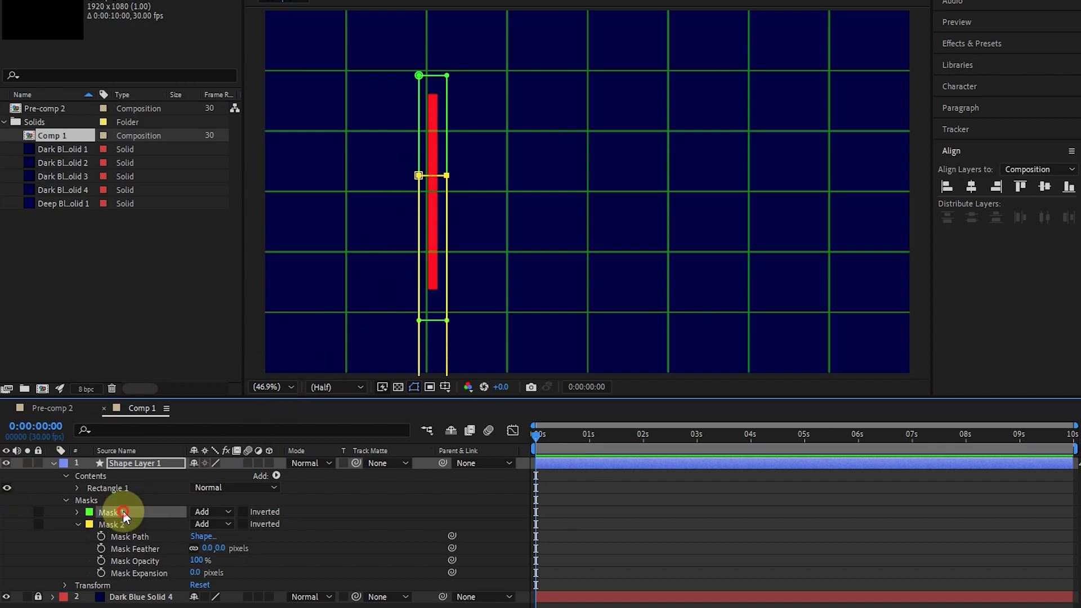
left_click(77, 523)
left_click(78, 512)
left_click(123, 526)
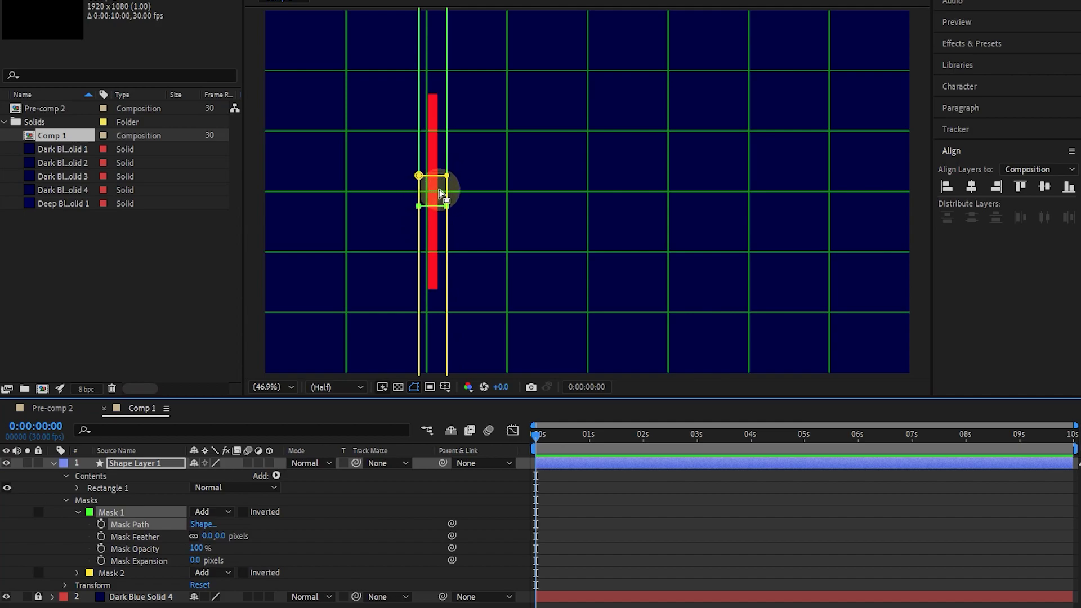
Set a Mask Path keyframe for Mask 1 at the 1-second mark.
scroll(437, 197, "up", 3)
left_click_drag(355, 212, 533, 231)
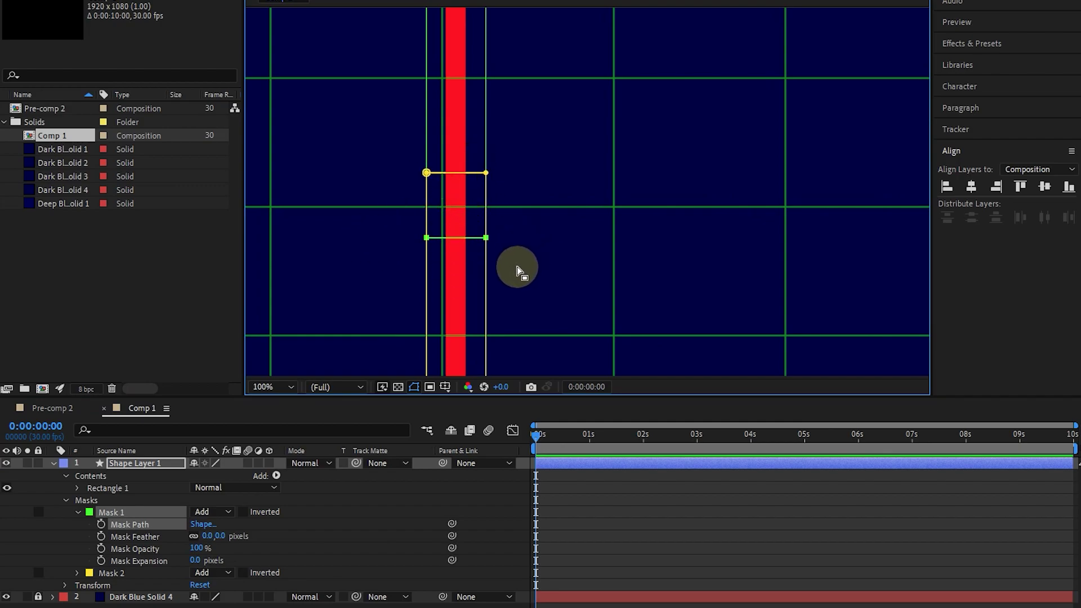
left_click_drag(555, 440, 588, 445)
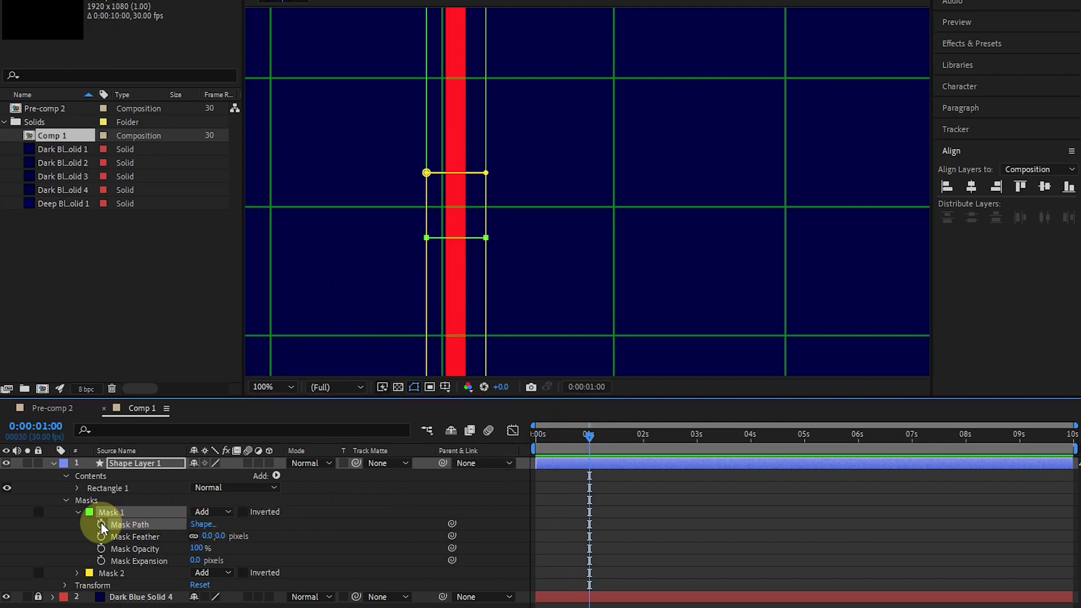
At 3 seconds, move the Mask 1 path up until its lower edge is near the red bar's upper end.
left_click(698, 439)
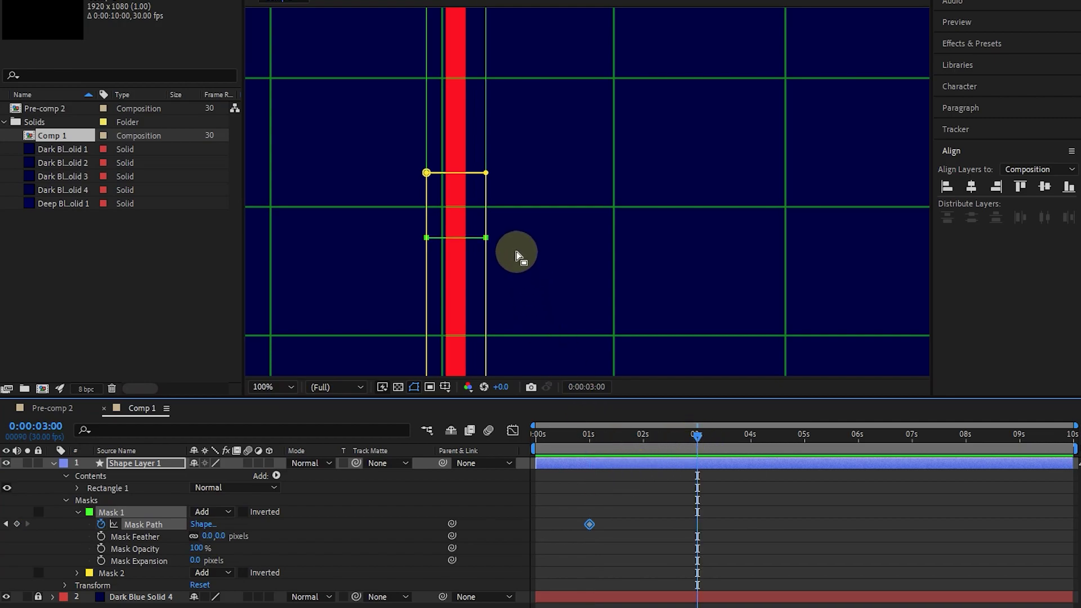
key("shift")
left_click(269, 388)
left_click(270, 401)
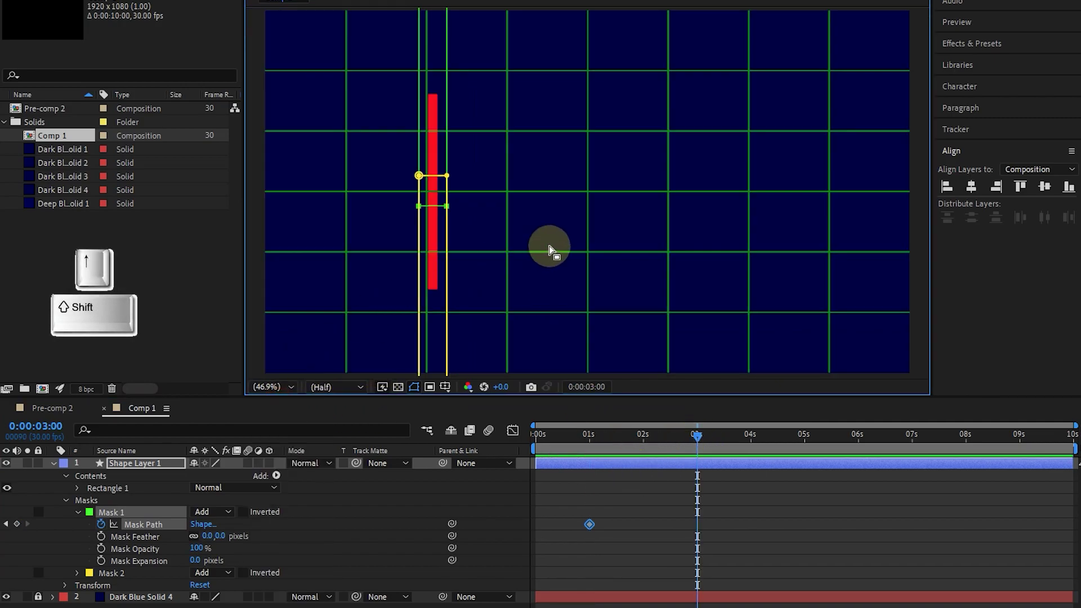
key("shift+Up")
key("shift+Up")
key("shift+Up")
key("shift+Up")
key("shift+Up")
key("shift+Up")
key("shift+Up")
key("shift+Up")
key("shift+Up")
key("shift+Up")
key("shift+Up")
key("shift+Up")
key("shift+Up")
key("shift+Up")
key("shift+Up")
key("shift+Up")
key("shift+Up")
key("shift+Up")
key("shift+Up")
key("shift+Up")
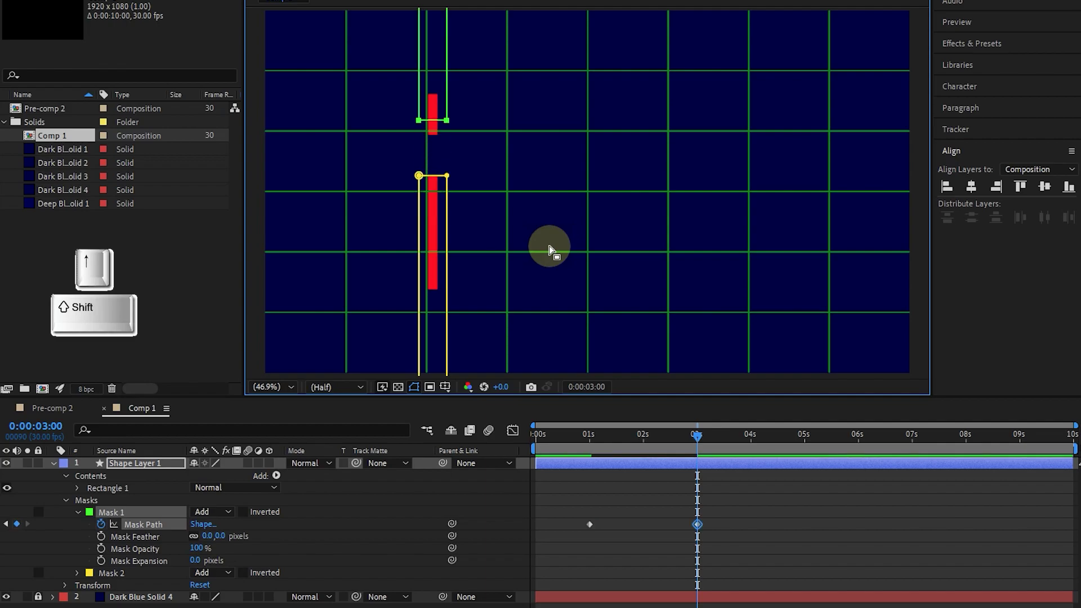
key("shift+Up")
key("shift+Up")
key("shift+Up")
key("shift+Up")
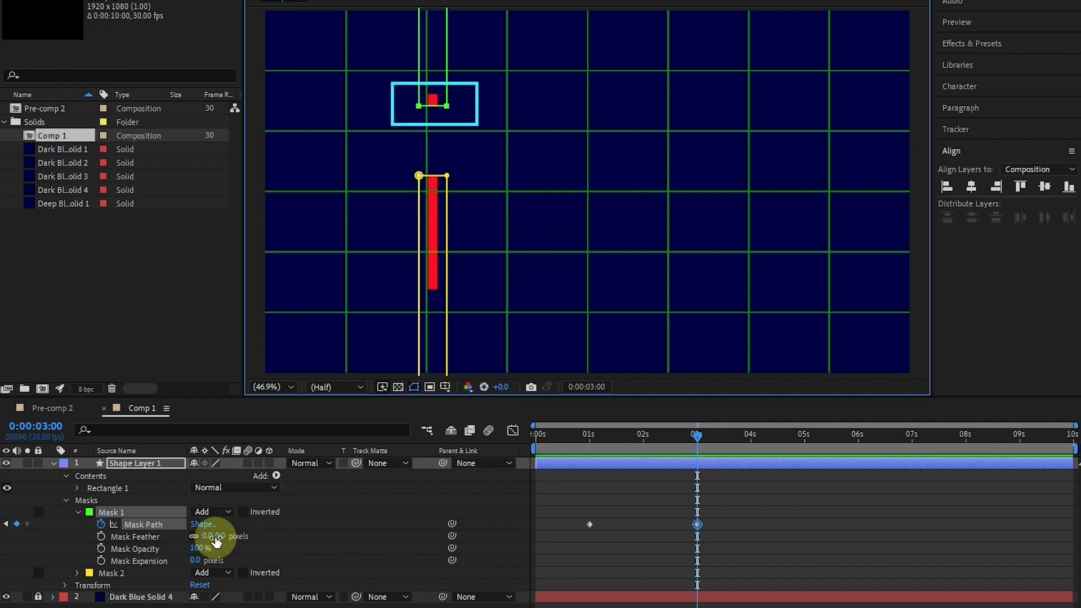
Set the Mask 1 feather to 50 pixels and lower its path slightly at 3 seconds.
left_click(221, 536)
type("50")
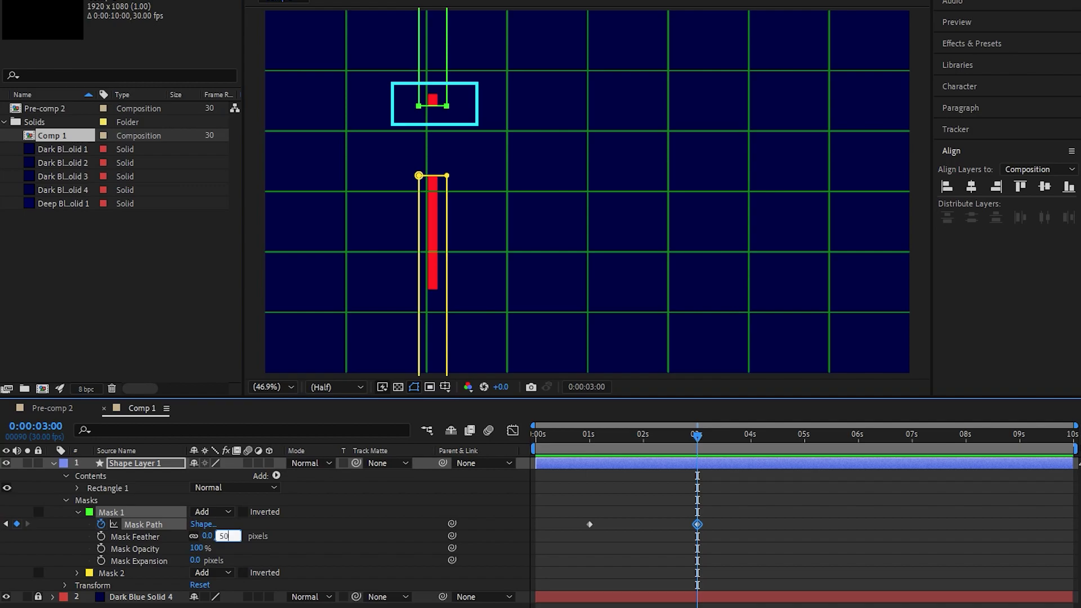
left_click(144, 541)
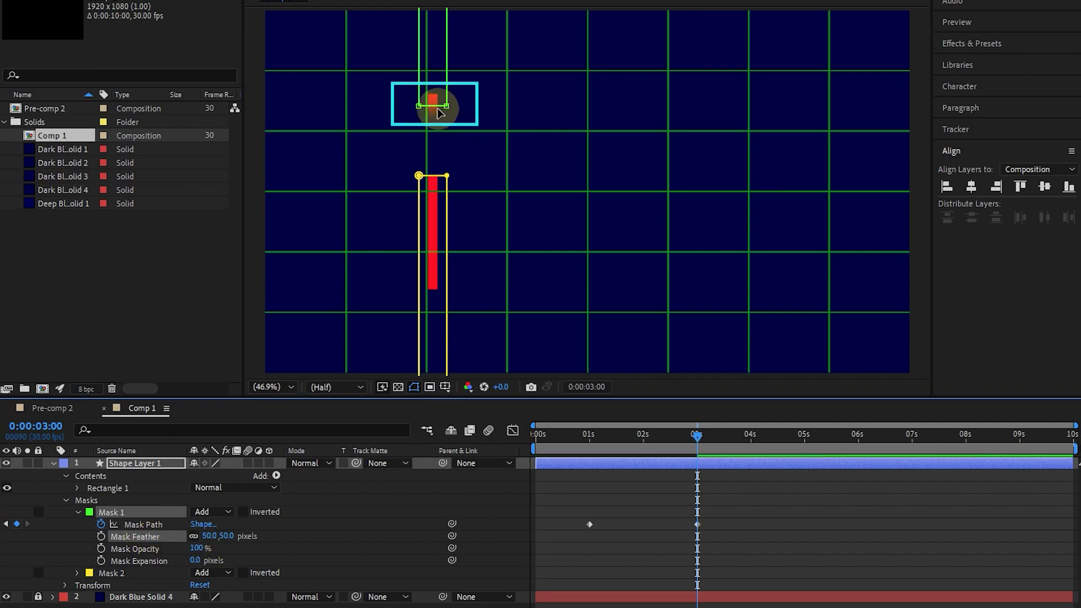
left_click(140, 526)
left_click(139, 530)
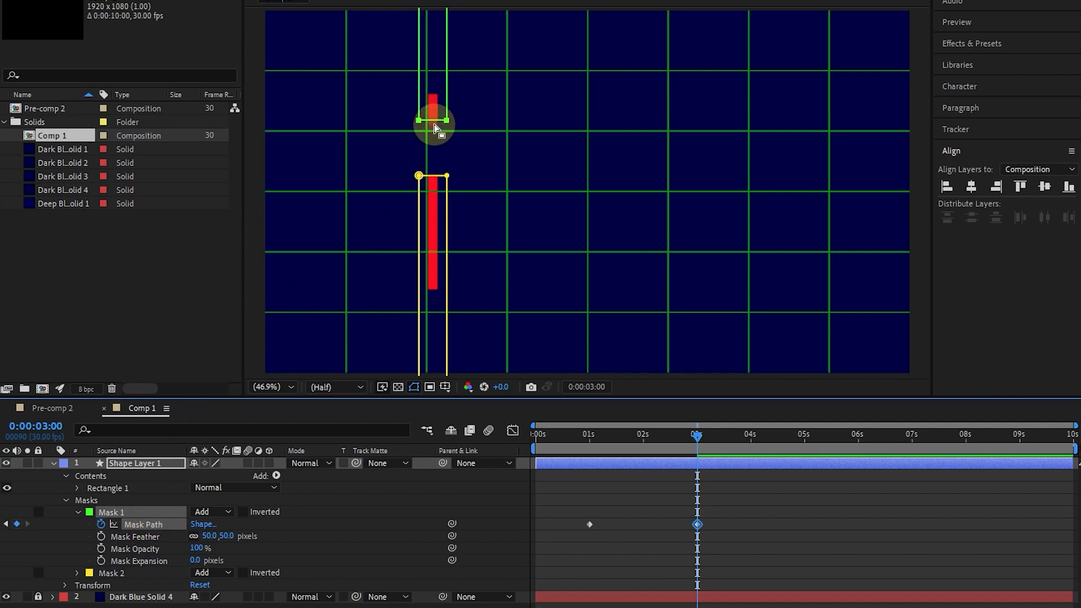
Set a Mask Path keyframe for Mask 2 at the 1-second mark.
left_click(78, 512)
left_click(78, 524)
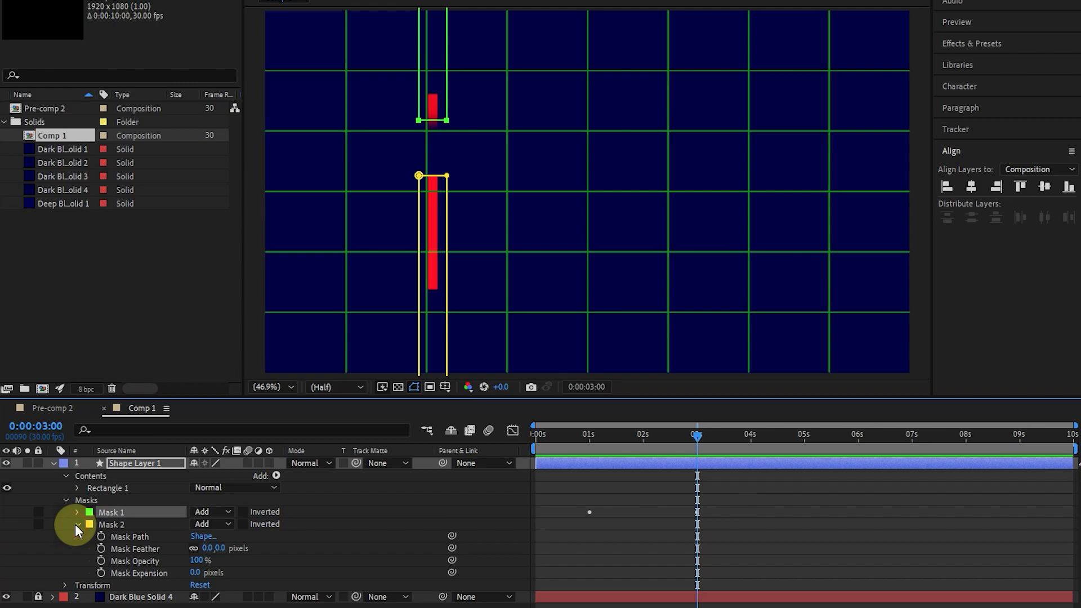
left_click(125, 538)
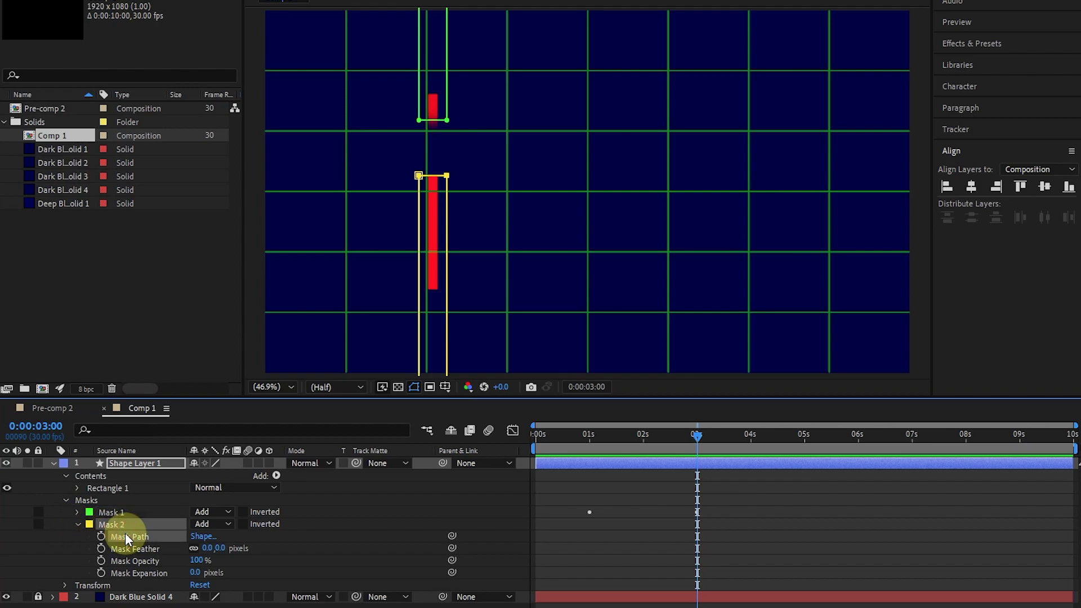
left_click_drag(633, 441, 589, 441)
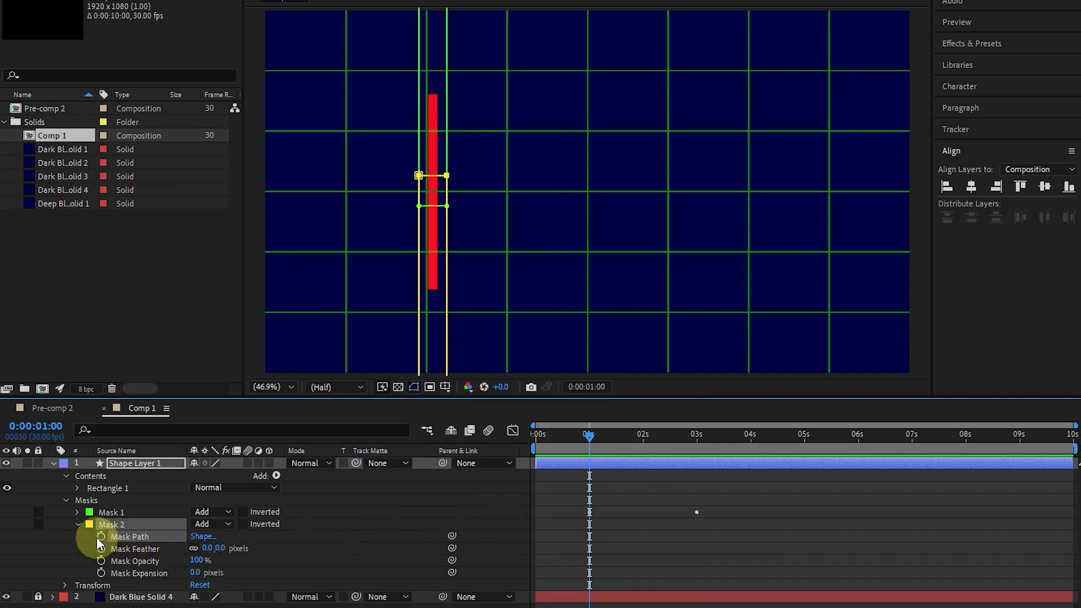
At 3 seconds, move the Mask 2 path down near the red bar's lower end and set its feather to 50 pixels.
left_click_drag(618, 438, 697, 444)
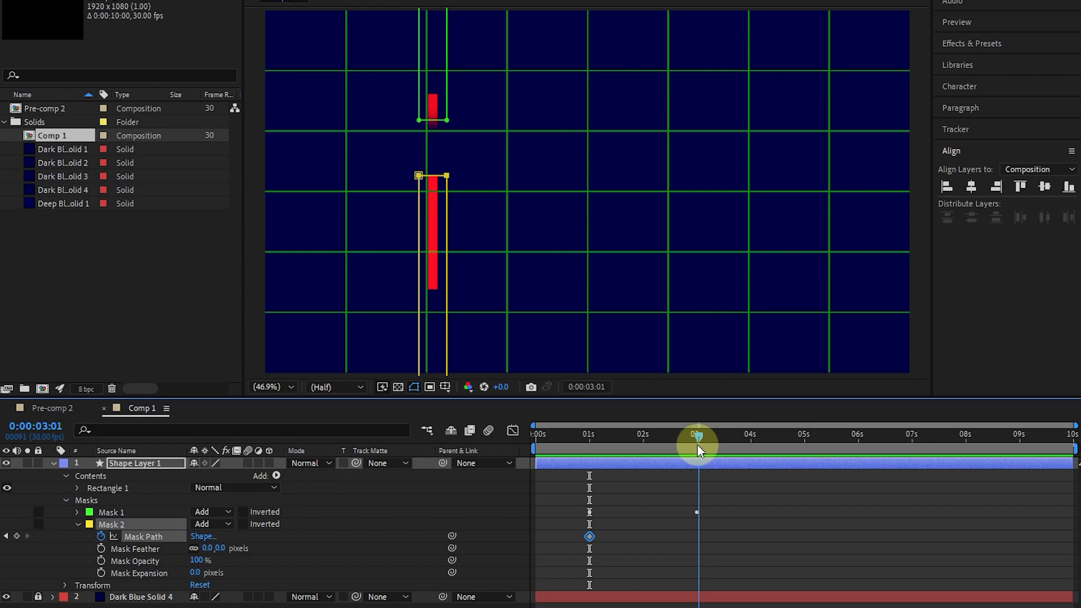
key("shift+Down")
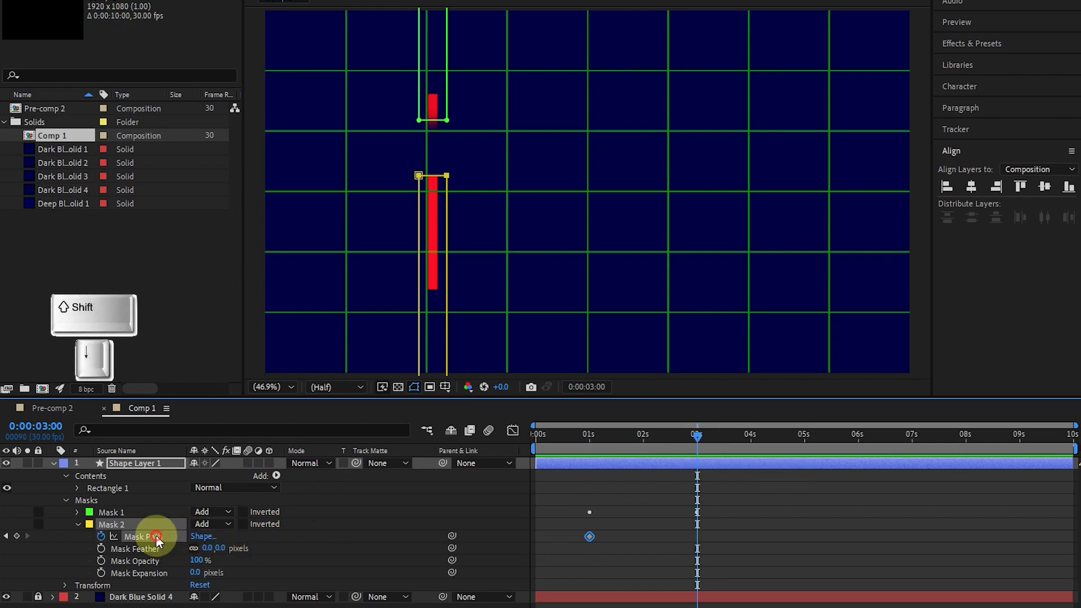
key("shift+Down")
key("shift+Down")
key("shift+Down")
key("shift+Down")
key("shift+Down")
key("shift+Down")
key("shift+Down")
key("shift+Down")
key("shift+Down")
key("shift+Down")
key("shift+Down")
key("shift+Down")
key("shift+Down")
key("shift+Down")
key("shift+Down")
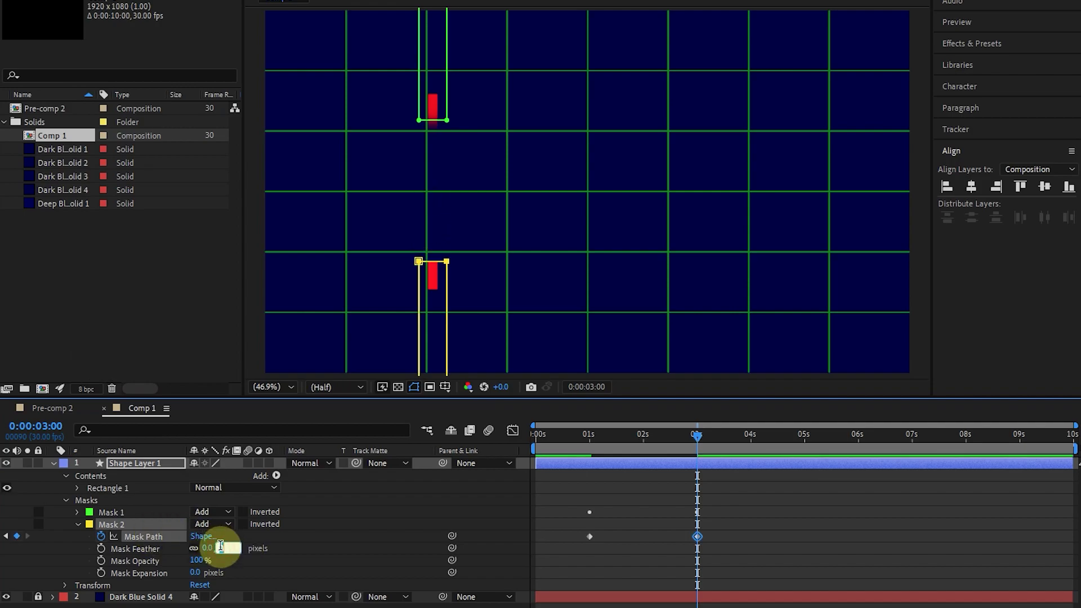
type("50")
left_click(142, 548)
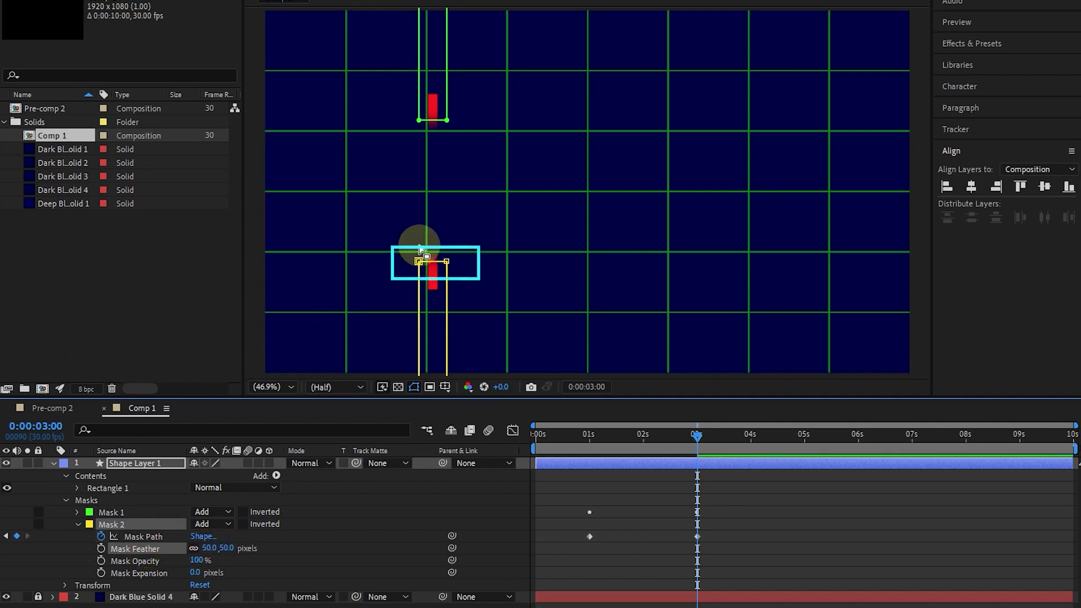
Set the mask mode of both Mask 1 and Mask 2 to Subtract.
mouse_move(698, 436)
left_mouse_down()
mouse_move(570, 454)
mouse_move(711, 445)
left_mouse_up()
left_click(223, 512)
left_click(230, 558)
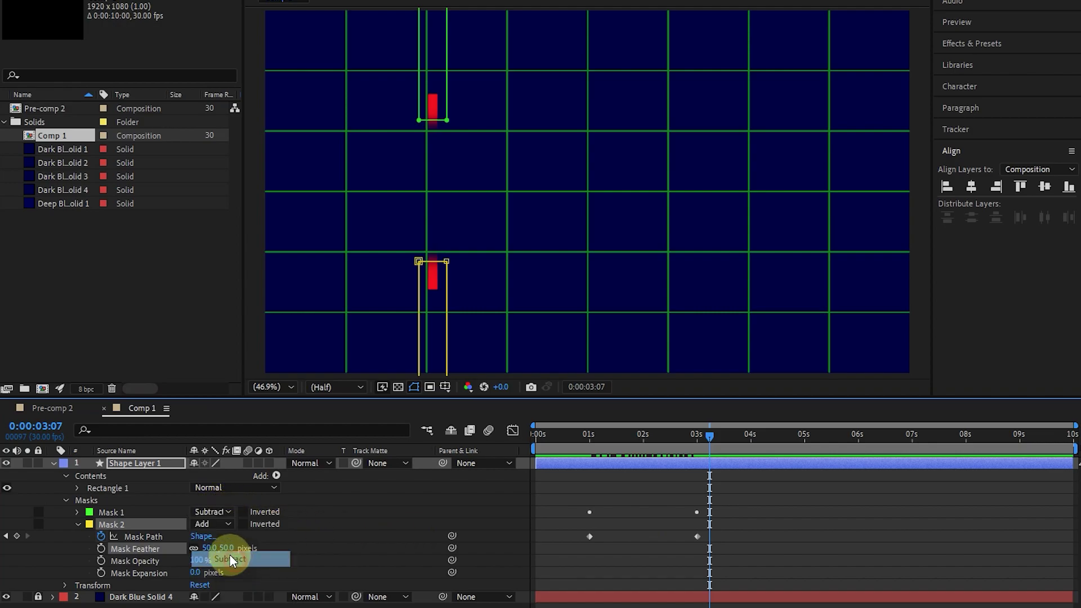
left_click(213, 524)
left_click(230, 571)
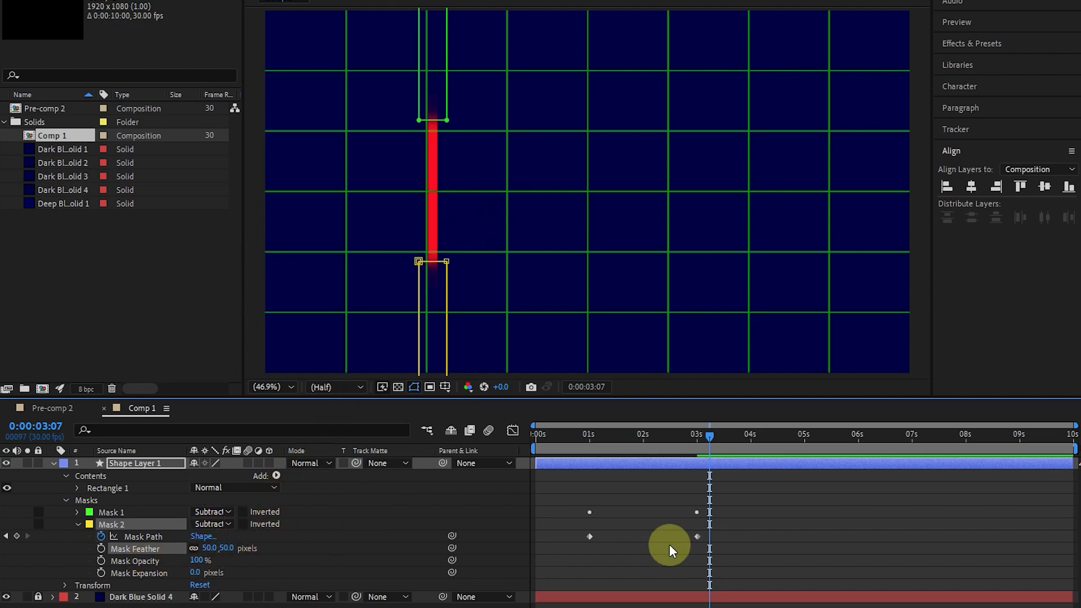
Apply Easy Ease to both Mask Path keyframes of Mask 2.
left_click_drag(716, 530, 558, 563)
right_click(592, 538)
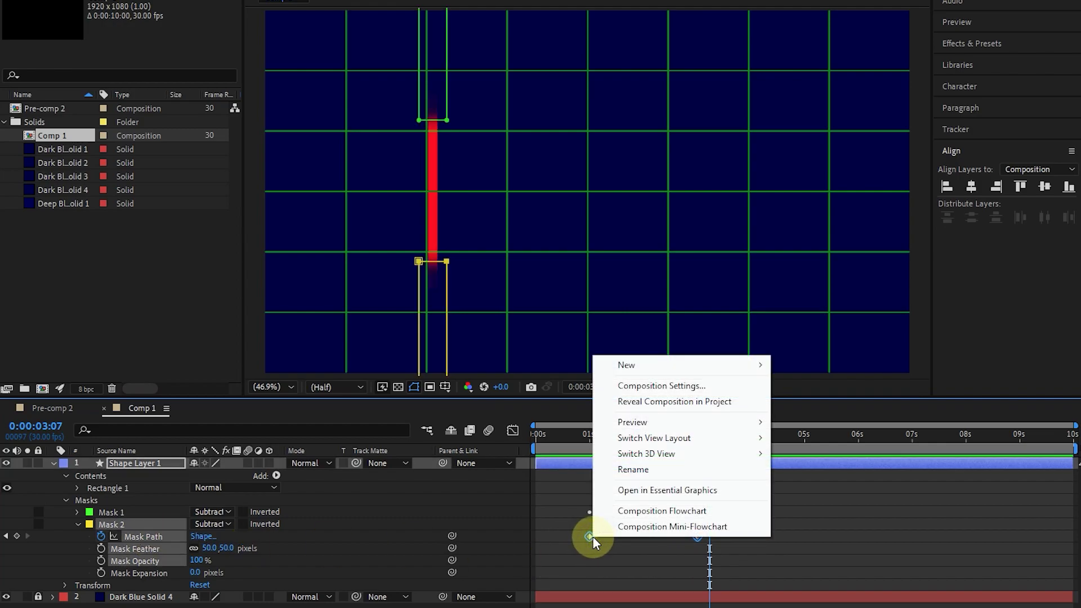
right_click(589, 535)
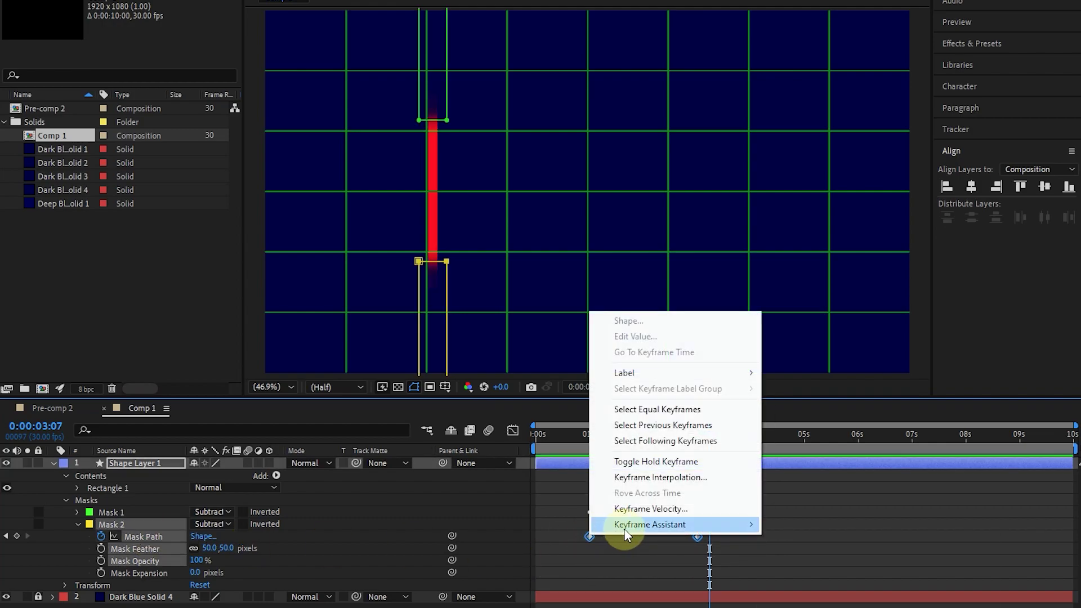
mouse_move(628, 533)
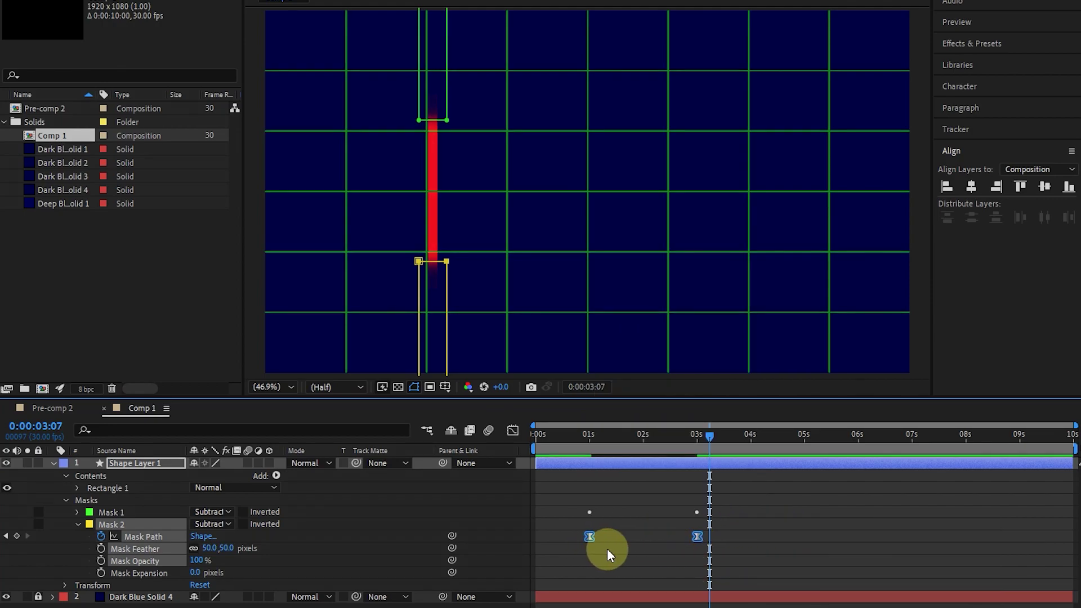
Apply Easy Ease to both Mask Path keyframes of Mask 1, and collapse both masks' properties.
left_click(79, 523)
left_click(76, 512)
left_click(676, 550)
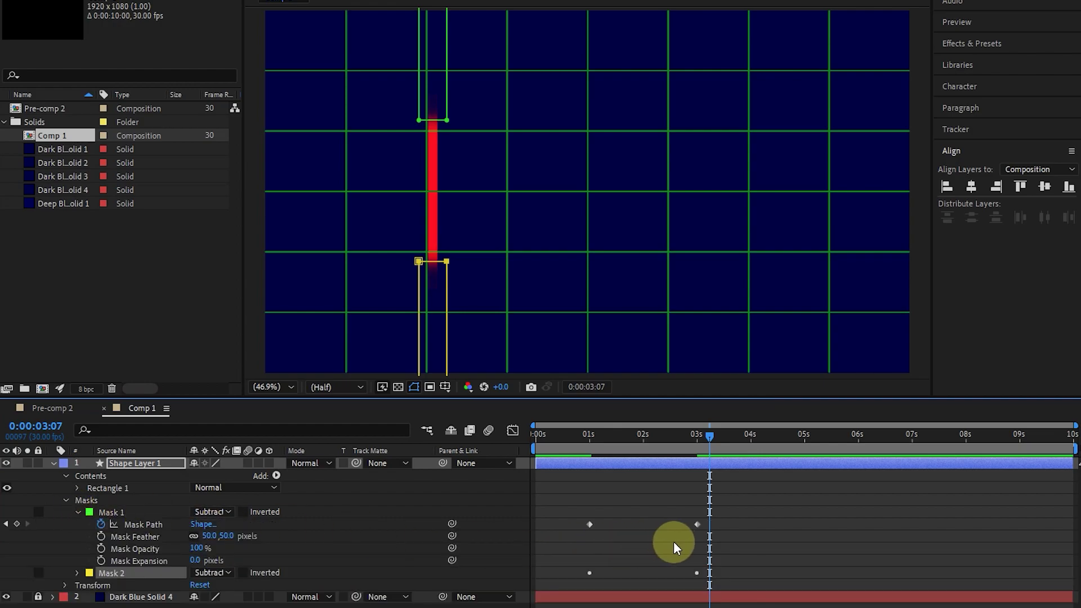
left_click_drag(719, 514, 566, 546)
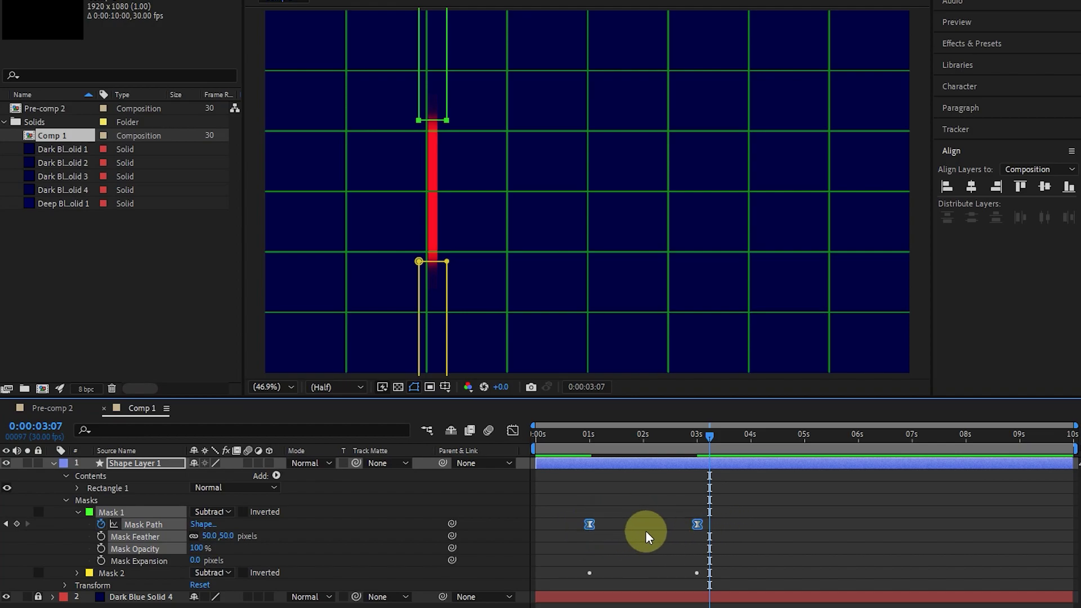
left_click(79, 512)
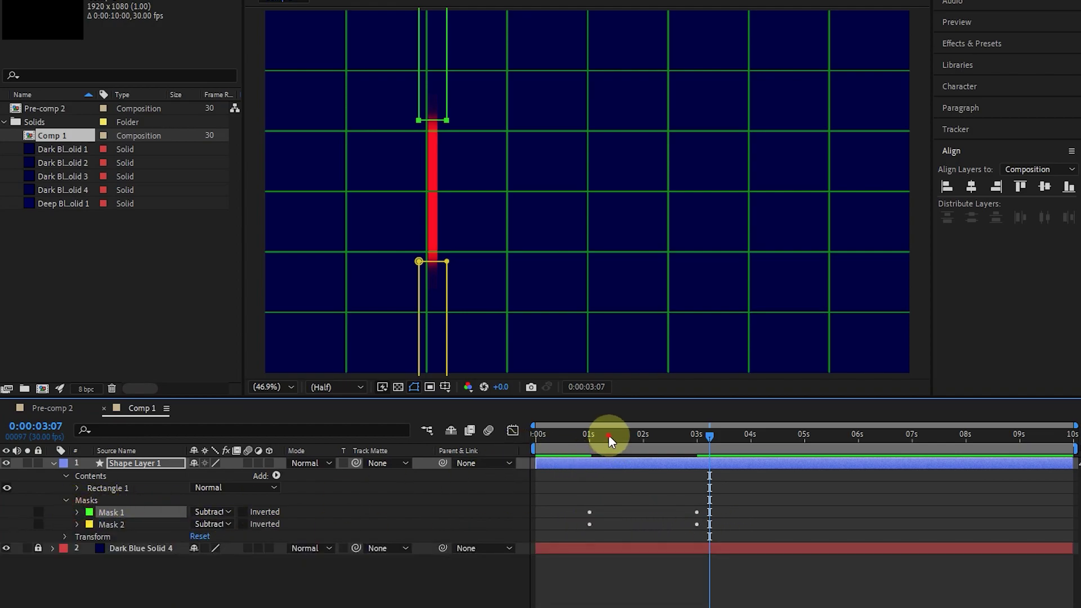
Return to the start of the timeline, turn off the proportional grid, and fit the composition in view.
left_click_drag(608, 435, 479, 437)
left_click(445, 387)
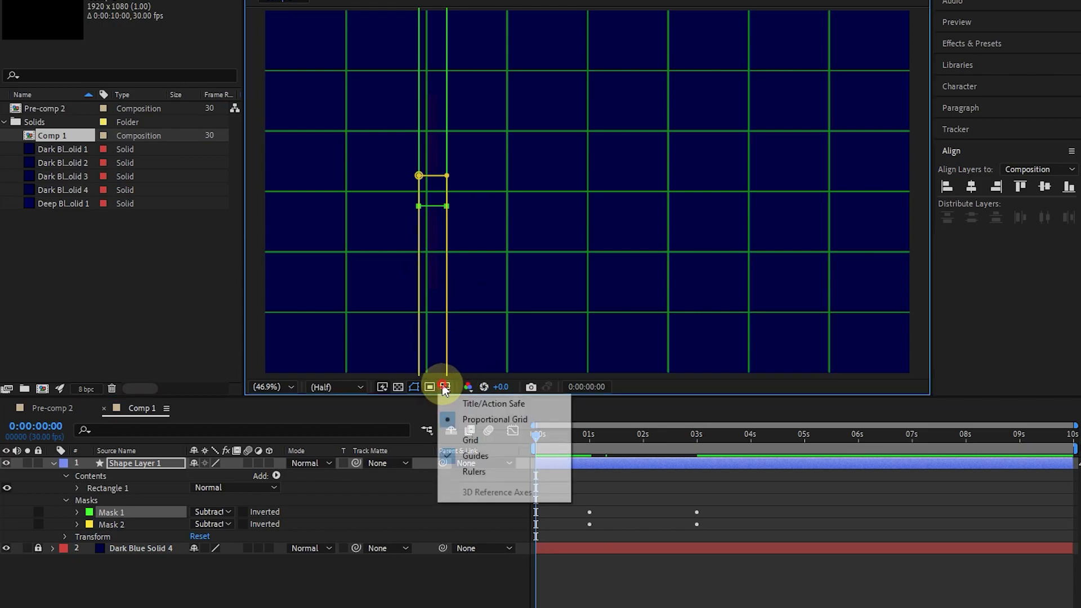
left_click(480, 418)
left_click(274, 387)
left_click(287, 404)
Deselect the layer and preview the red bar's reveal animation.
left_click(451, 579)
key("space")
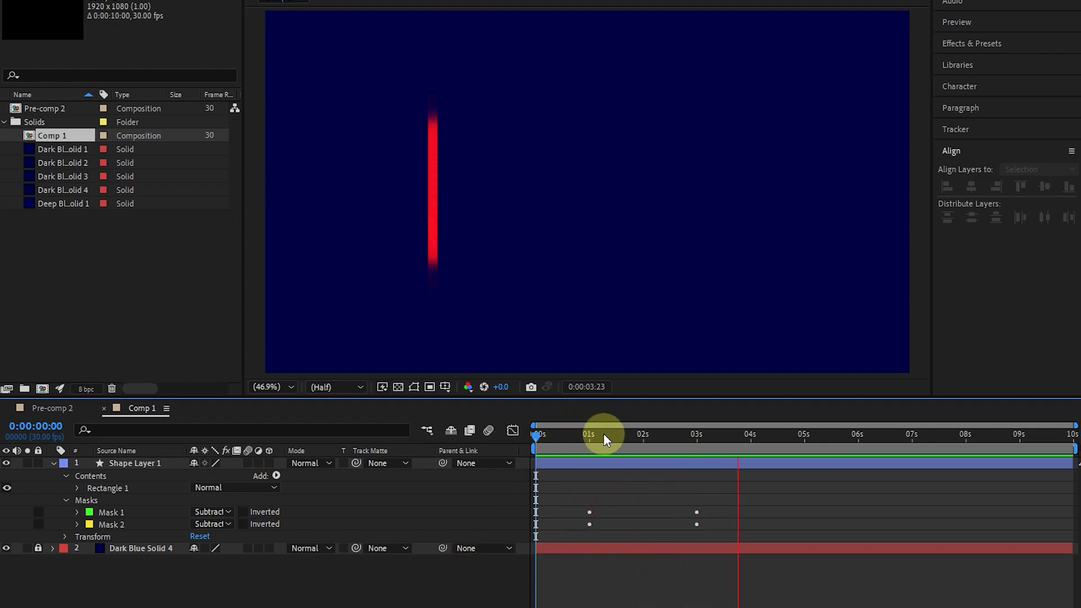
key("space")
key("space")
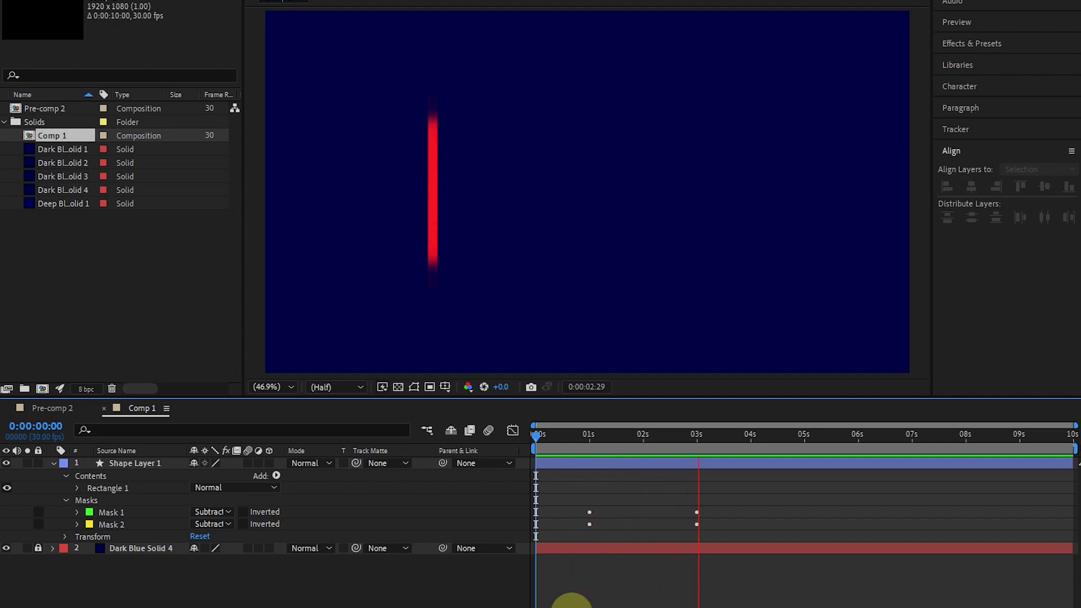
key("space")
At 3 seconds, collapse the shape layer and add a text layer reading "after effects".
left_click_drag(725, 441, 697, 439)
left_click(53, 463)
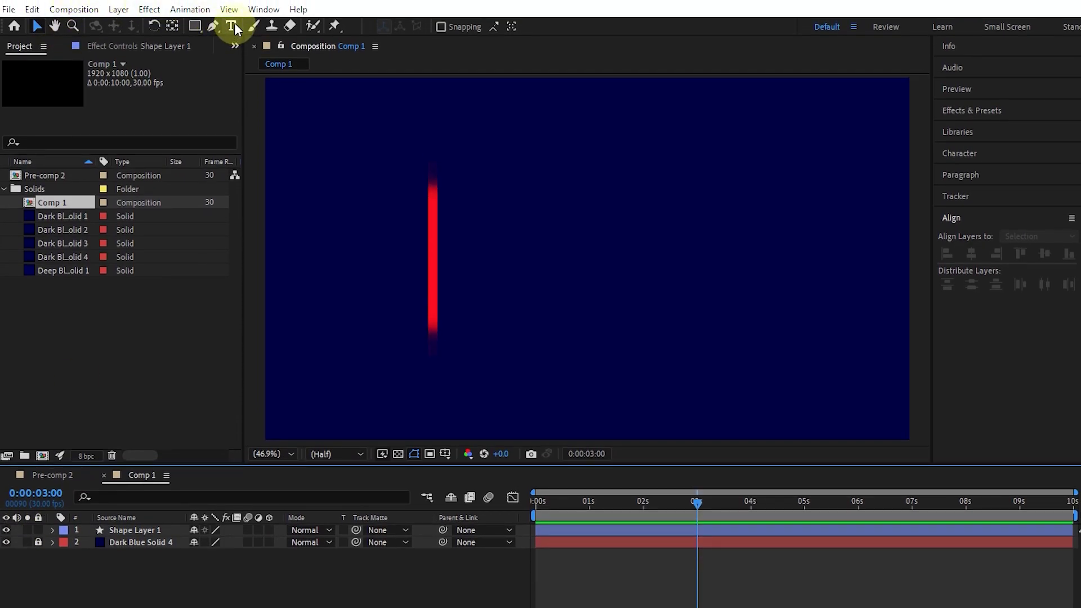
left_click(235, 28)
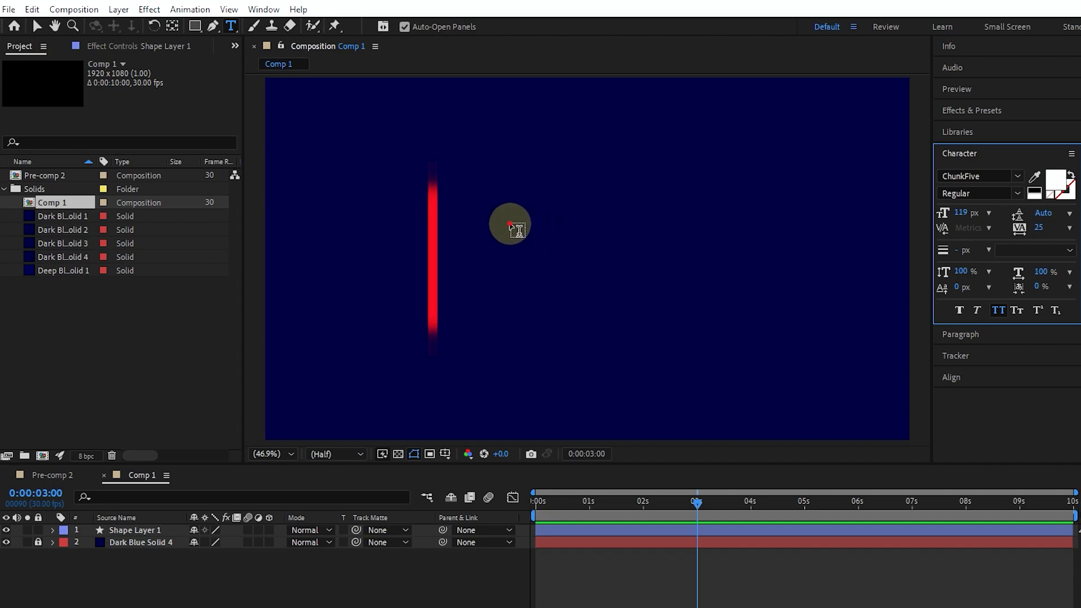
left_click(510, 222)
type("aft")
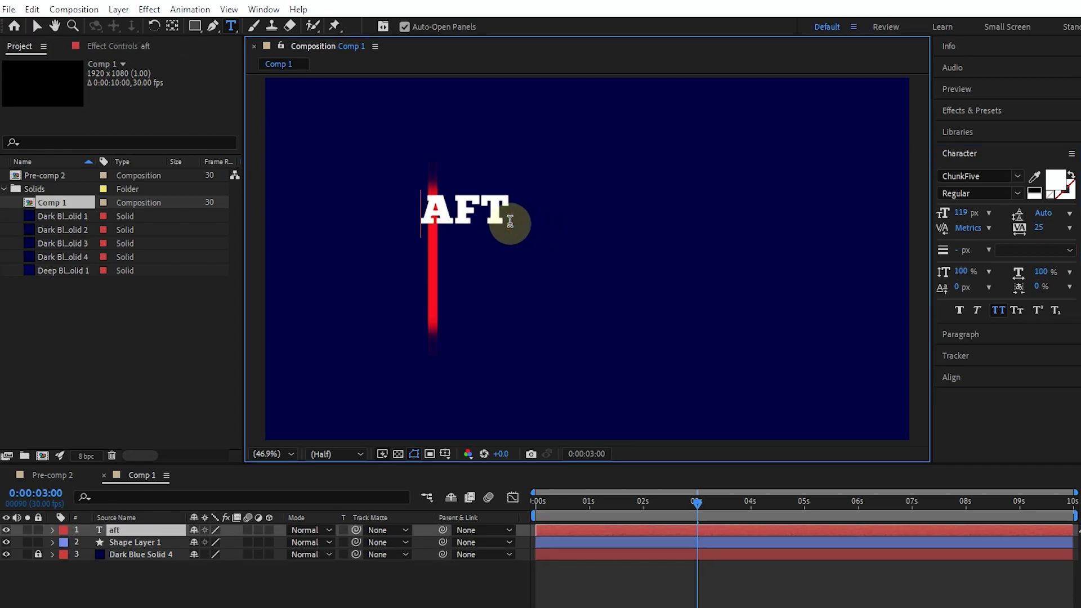
type("er effects")
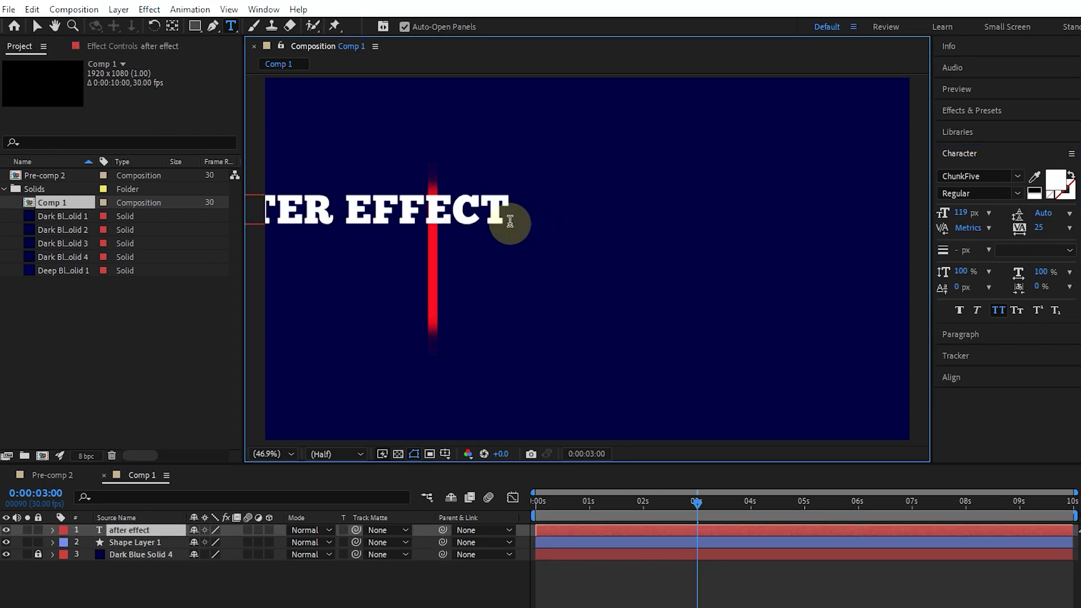
Place the text just right of the red bar's upper half and set its font size to 110 px.
left_click(39, 29)
left_click_drag(490, 222, 707, 226)
left_click(964, 217)
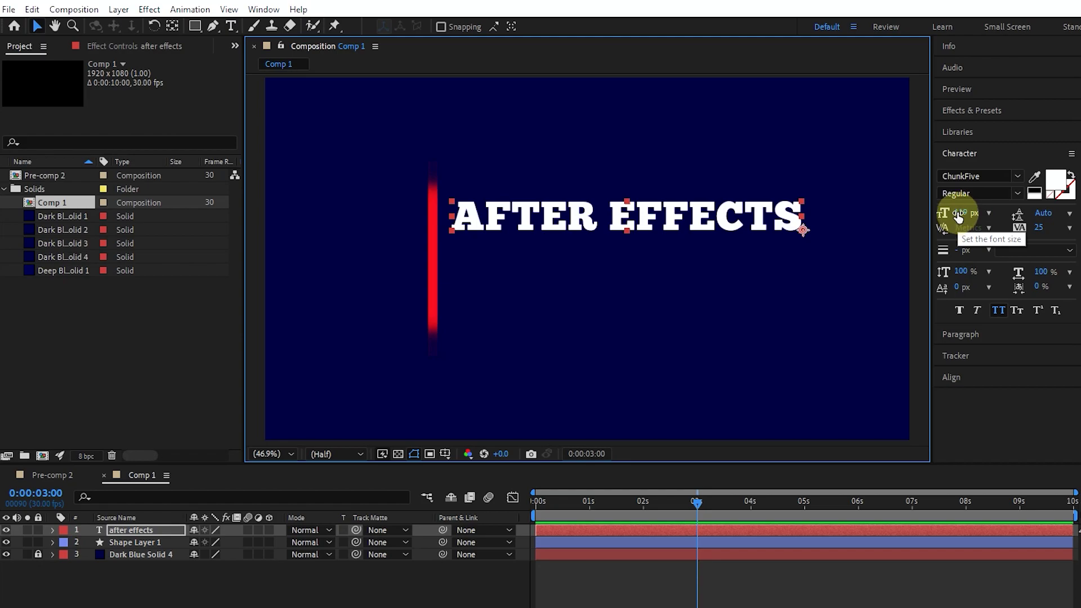
type("110")
key("Return")
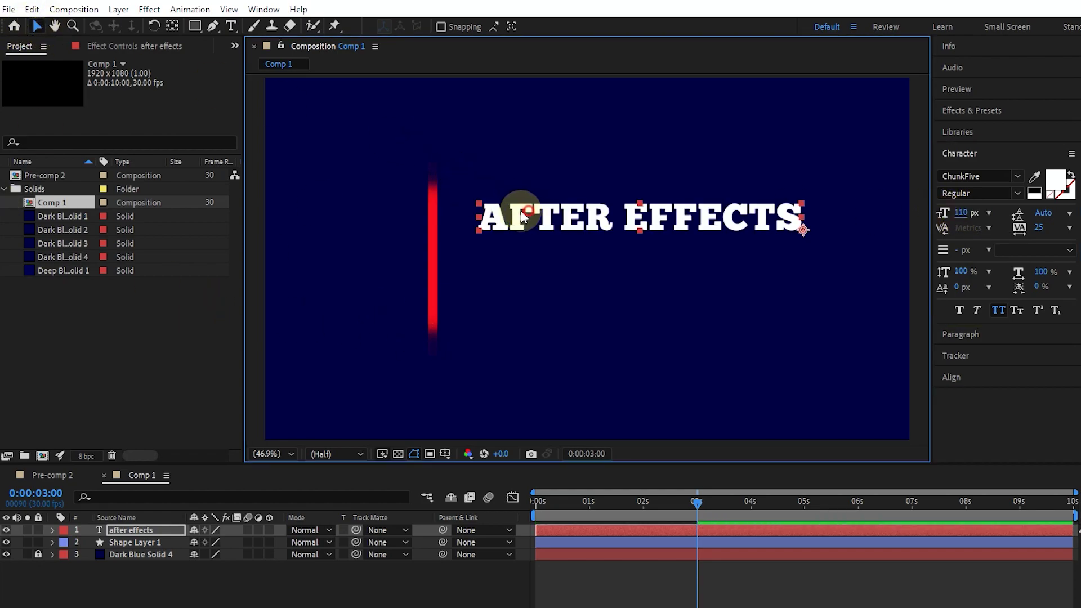
left_click_drag(519, 213, 495, 212)
Draw a rectangular mask around the AFTER EFFECTS text on its layer, extending over the red bar.
left_click(142, 532)
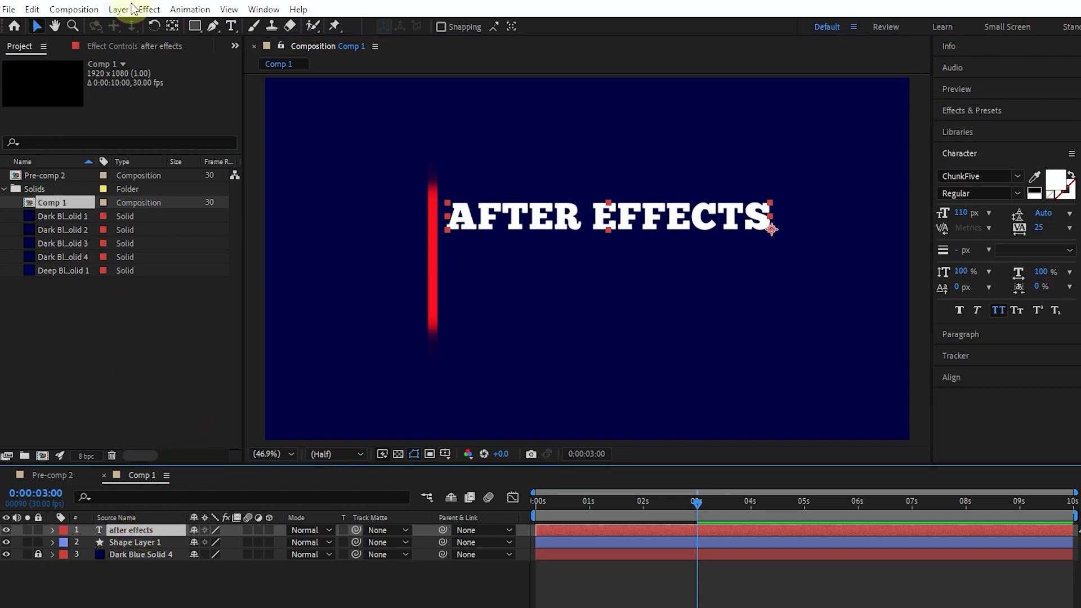
left_click(195, 25)
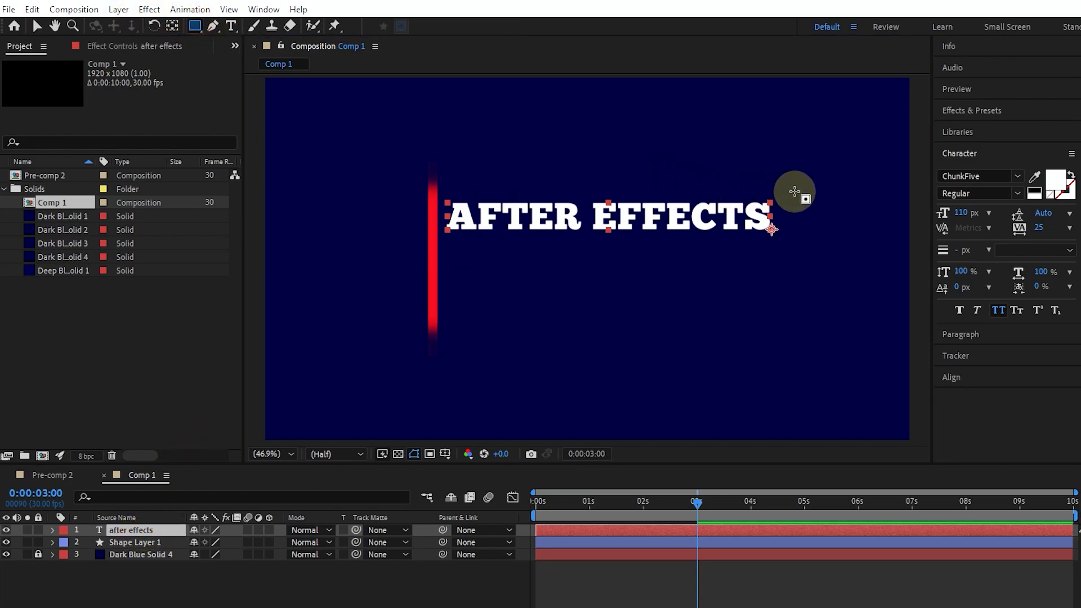
left_click_drag(807, 184, 427, 251)
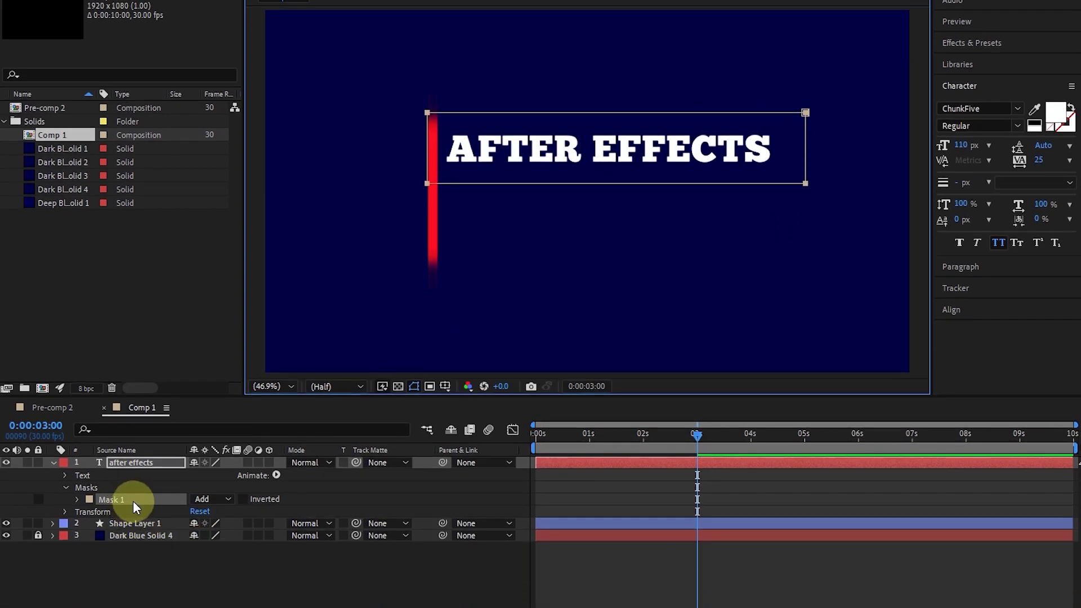
Keyframe the AFTER EFFECTS layer's Mask Path at 3 seconds and shift the mask left past the red bar, hiding the text.
left_click(77, 499)
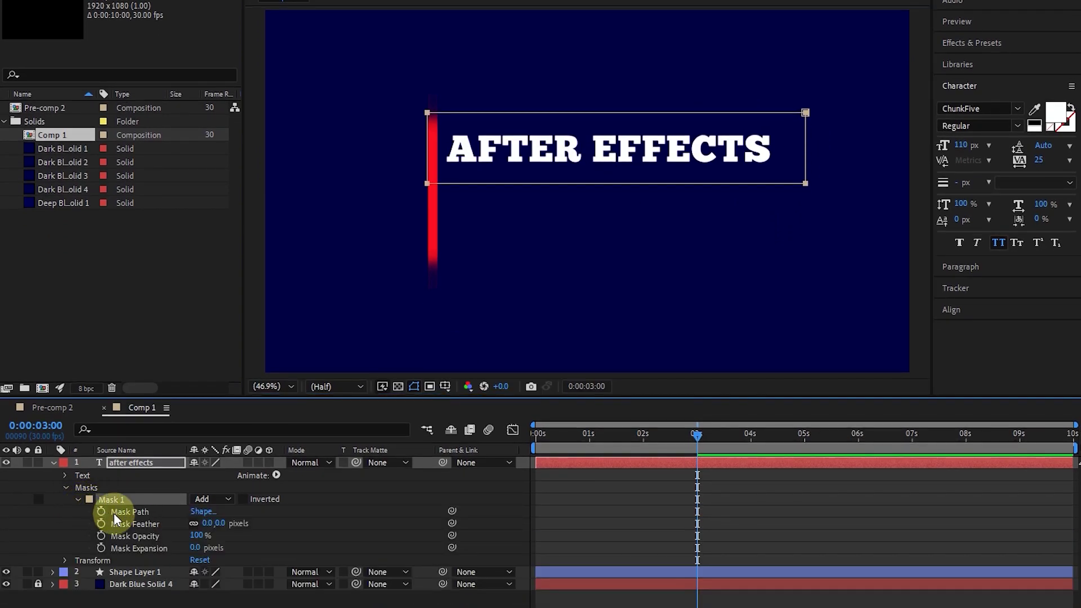
left_click(130, 512)
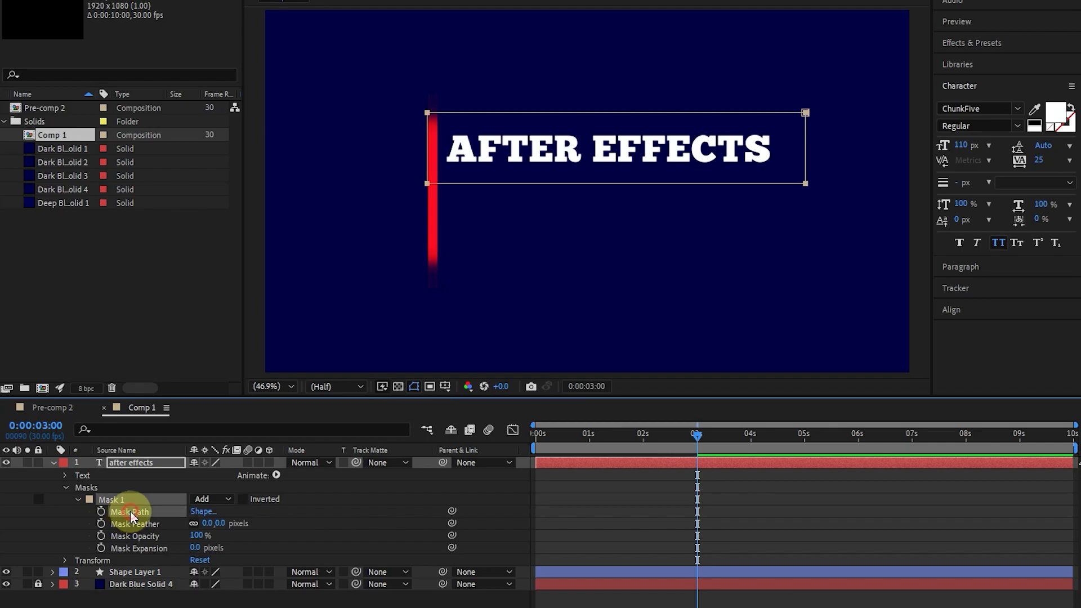
left_click(101, 511)
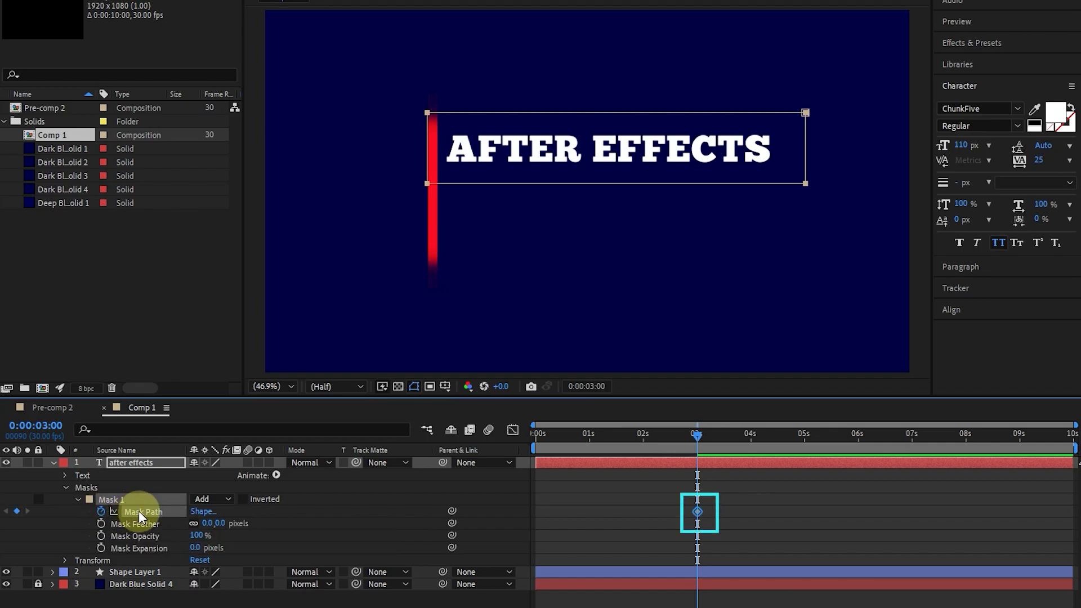
key("shift+Left")
key("shift+Left")
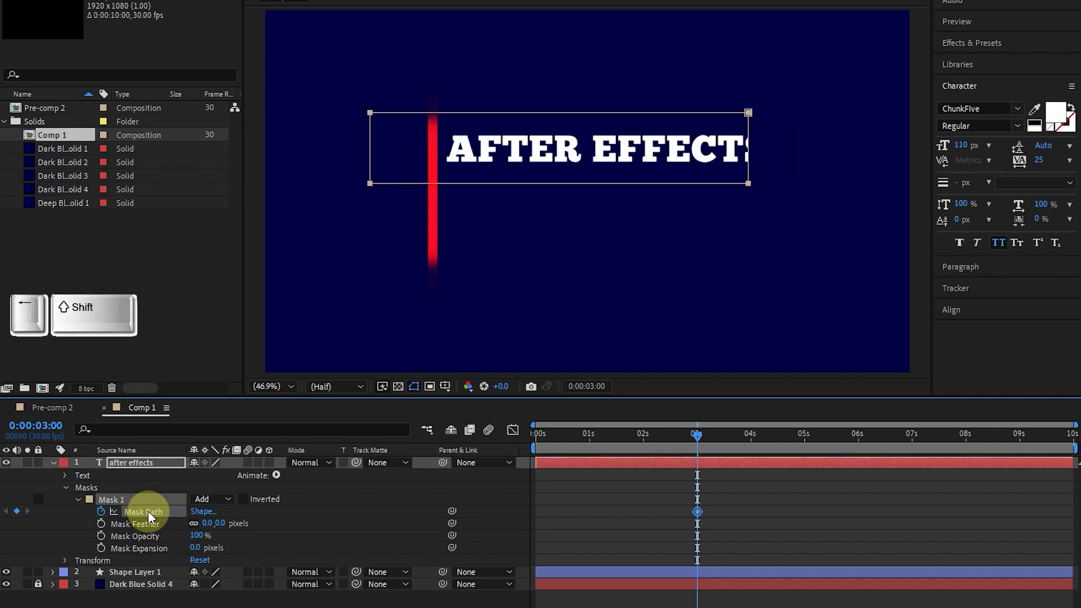
key("shift+Left")
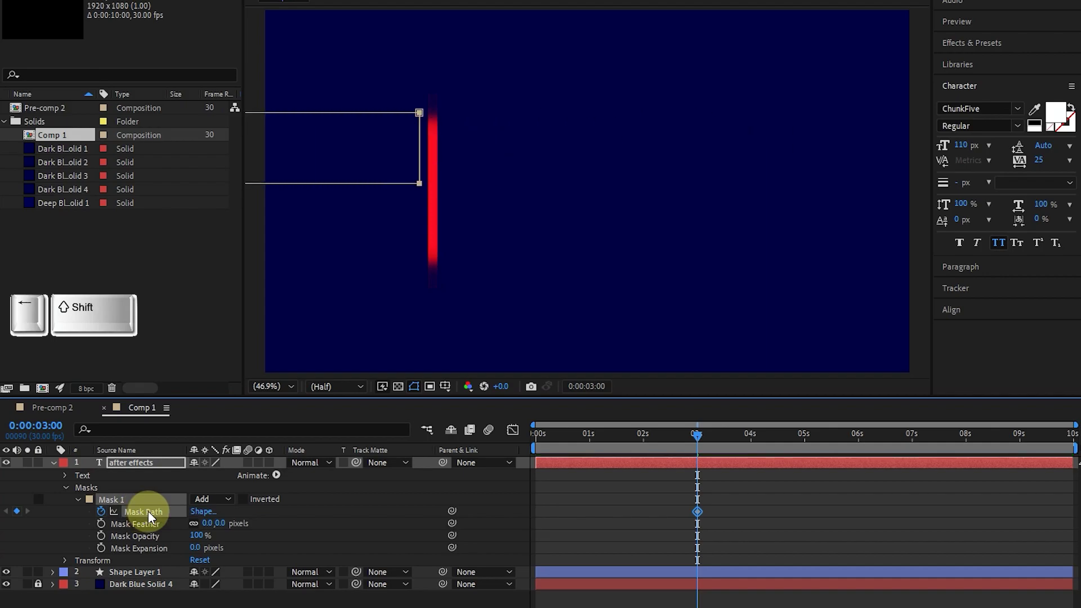
key("shift+Left")
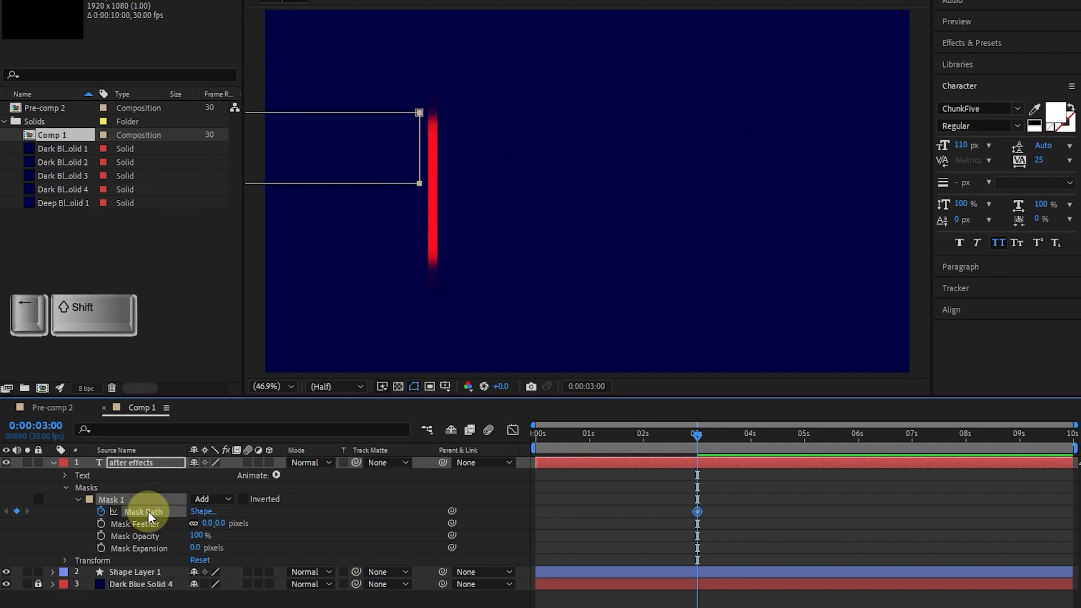
At 4 seconds, shift the mask right until it covers all of the AFTER EFFECTS text again.
left_click_drag(698, 438, 752, 454)
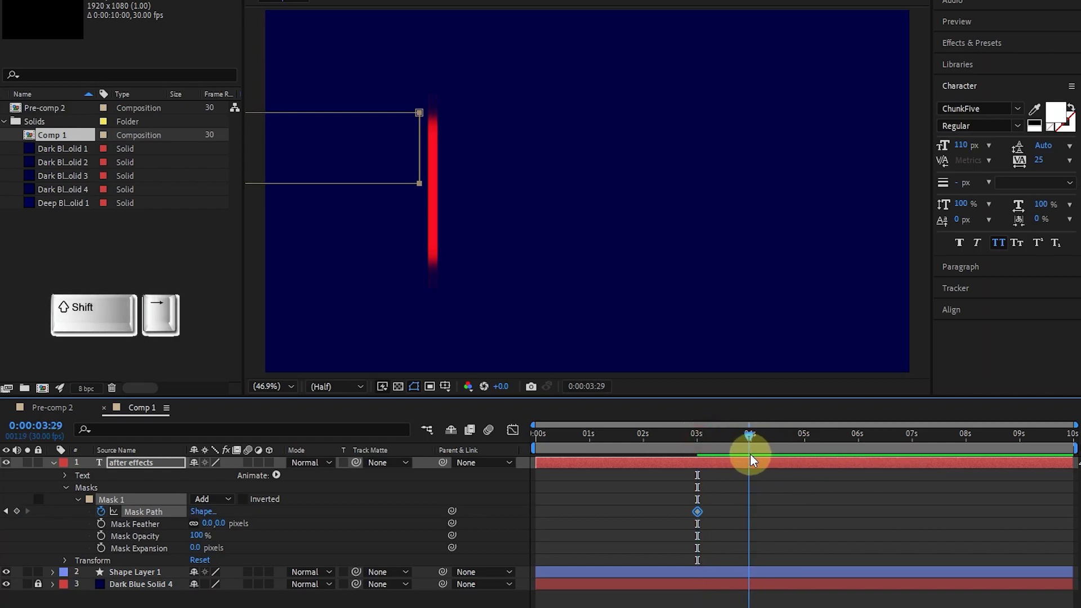
key("shift+Right")
key("shift+Right")
key("shift+Right")
key("shift+Right")
key("shift+Right")
key("shift+Right")
key("shift+Right")
key("shift+Right")
key("shift+Right")
key("shift+Right")
key("shift+Right")
key("shift+Right")
key("shift+Right")
key("shift+Right")
key("shift+Right")
key("shift+Right")
key("shift+Right")
key("shift+Right")
key("shift+Right")
key("shift+Right")
key("shift+Right")
key("shift+Right")
key("shift+Right")
key("shift+Right")
key("shift+Right")
key("shift+Right")
key("shift+Right")
key("shift+Right")
key("shift+Right")
key("shift+Right")
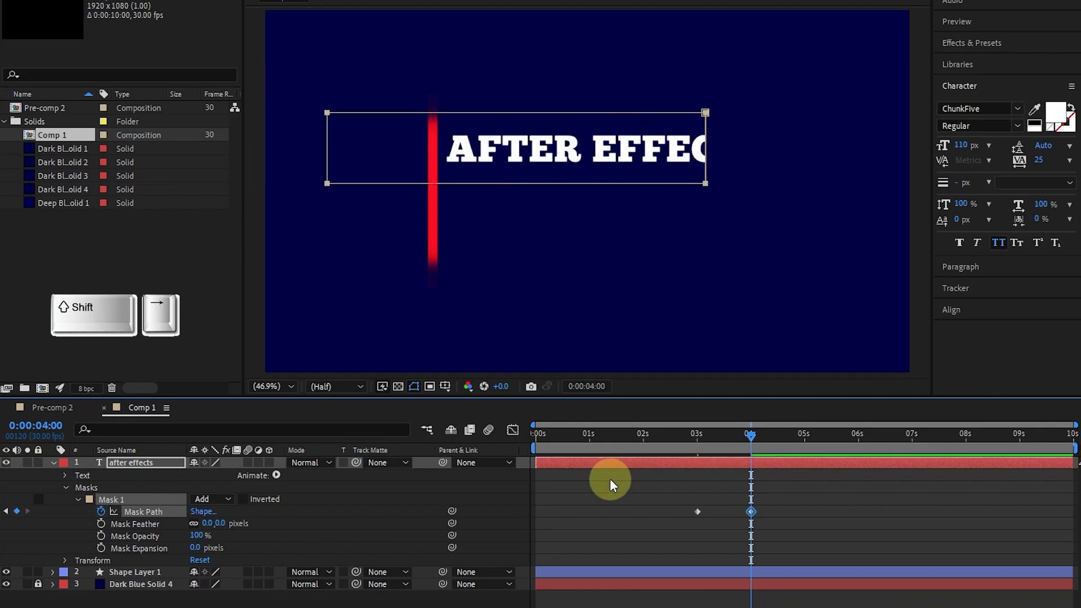
key("shift+Right")
key("shift+Right")
key("shift+Right")
key("shift+Right")
key("shift+Right")
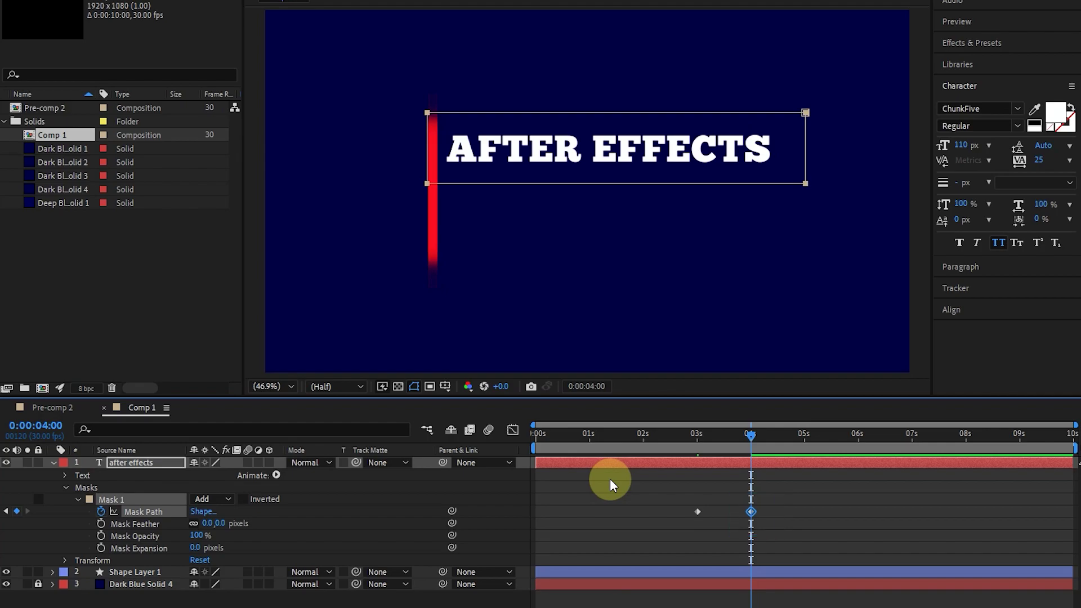
Set the AFTER EFFECTS mask's feather to 50 pixels, scrub through the reveal, and select both Mask Path keyframes.
left_click_drag(208, 524, 237, 524)
left_click(145, 522)
left_click_drag(755, 430, 694, 521)
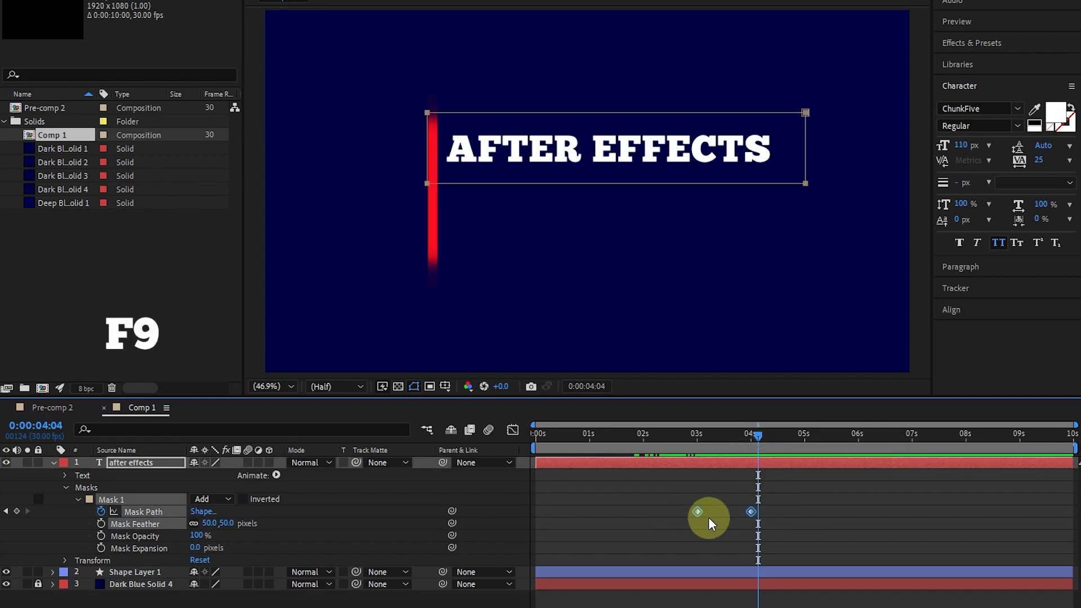
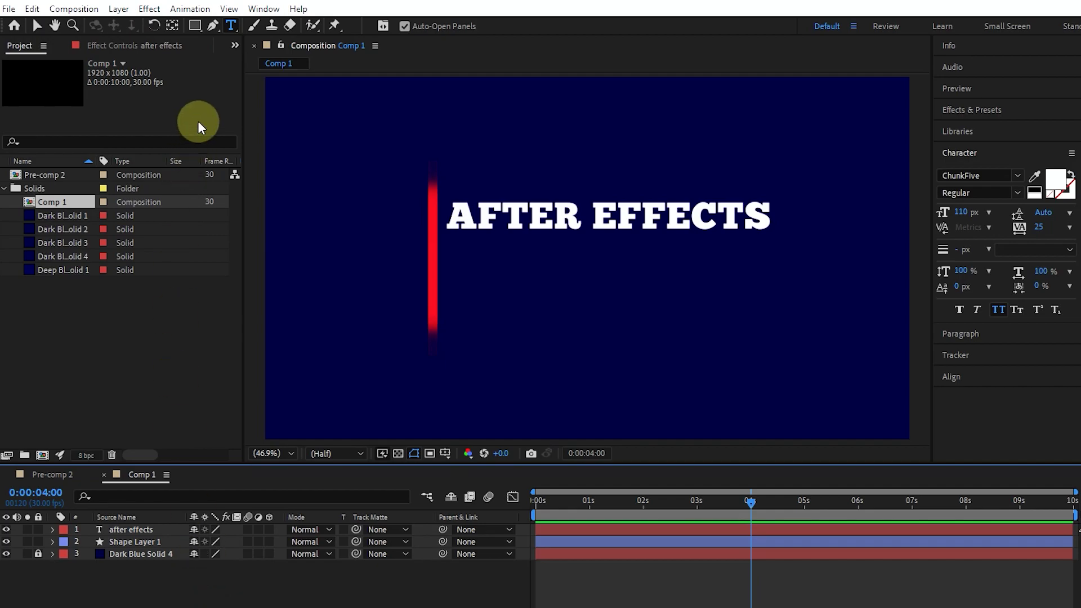
Add a text layer reading "blue cube" and place it just right of the red bar's lower half.
left_click(517, 299)
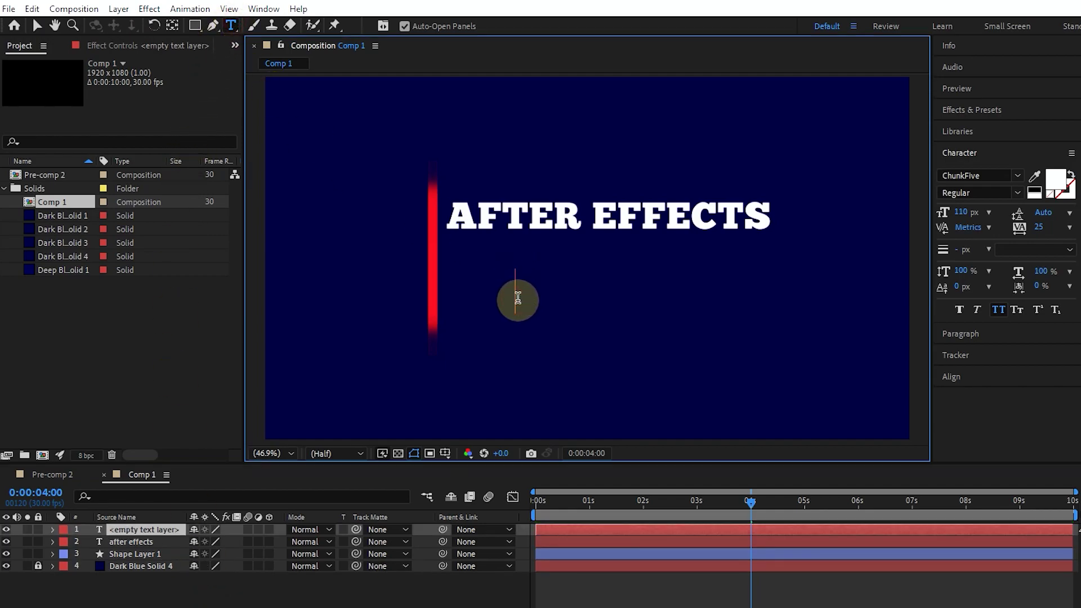
type("blue cube")
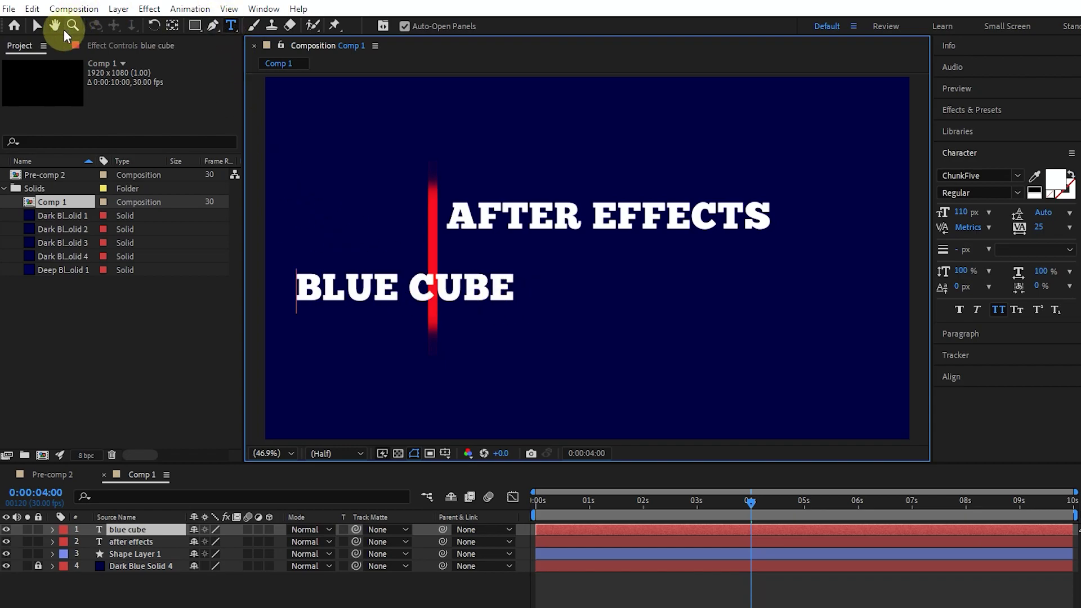
left_click(37, 26)
left_click_drag(467, 289, 634, 297)
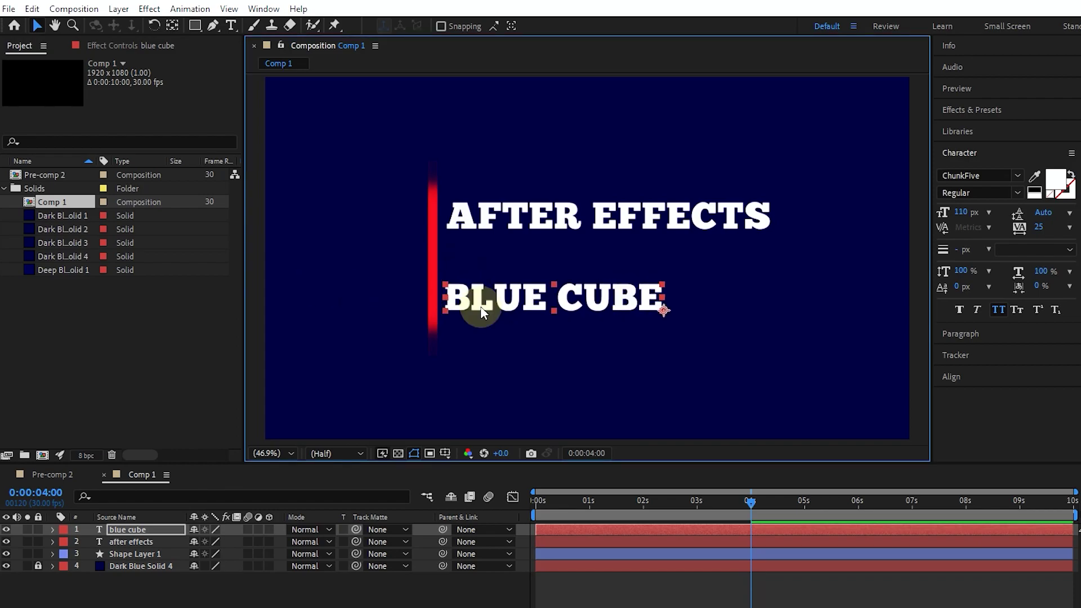
Draw a rectangular mask around the BLUE CUBE text and change the mask's outline color to bright orange.
left_click(127, 530)
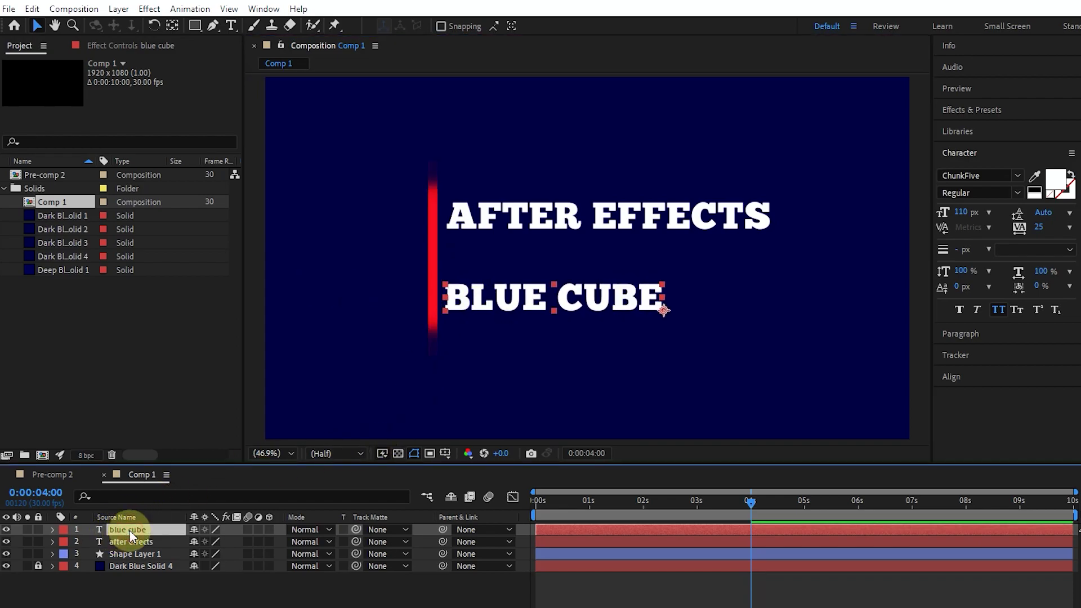
left_click(194, 26)
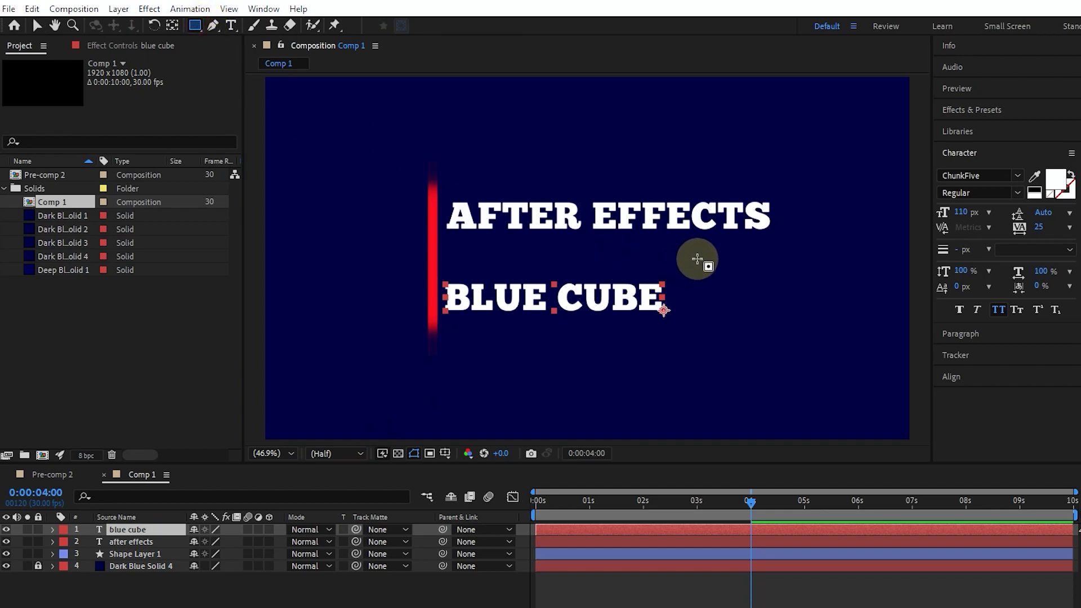
left_click_drag(697, 259, 426, 331)
left_click(89, 507)
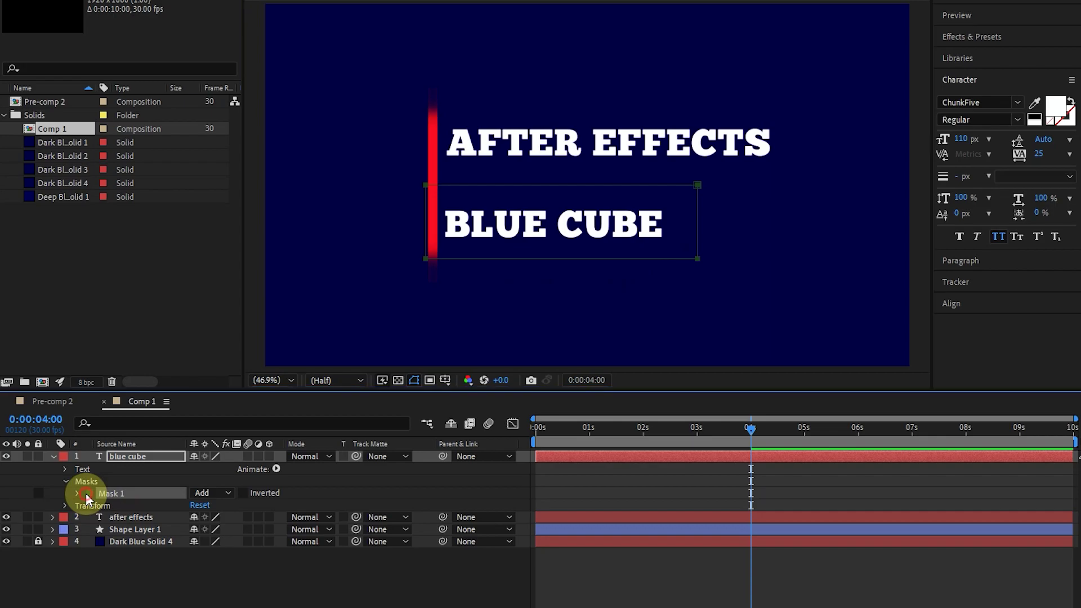
left_click(693, 485)
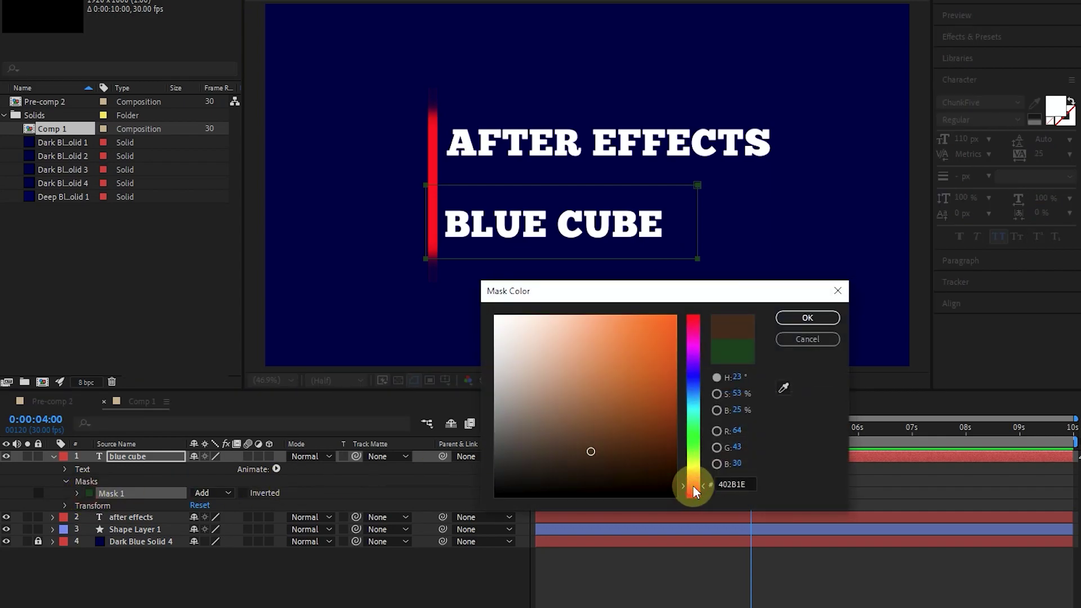
left_click(676, 317)
left_click(802, 318)
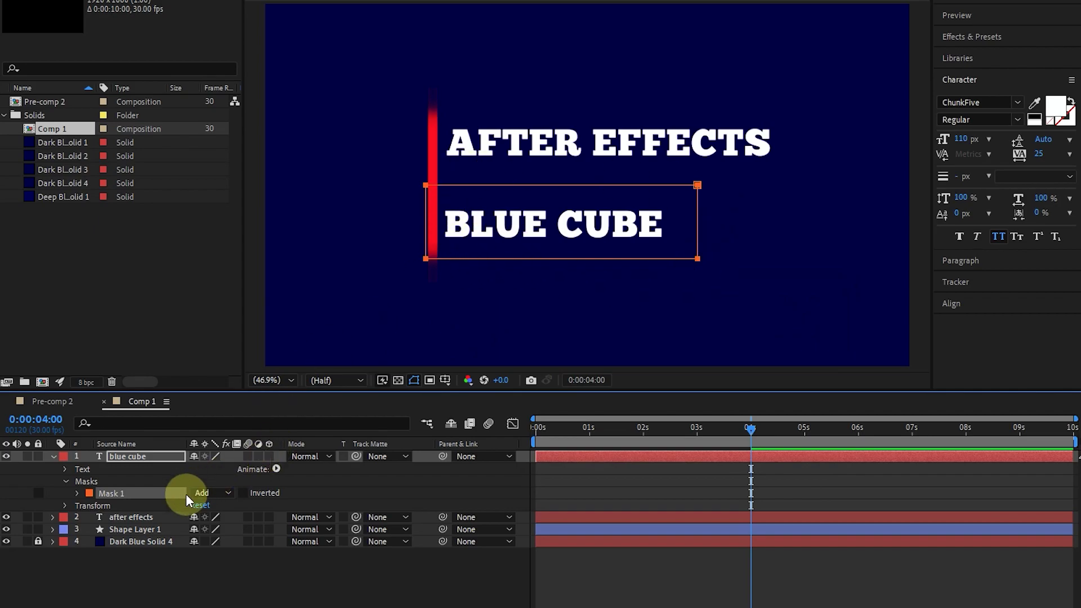
Keyframe the blue cube layer's Mask Path at 4 seconds and shift the mask left past the red bar, hiding the text.
left_click(76, 494)
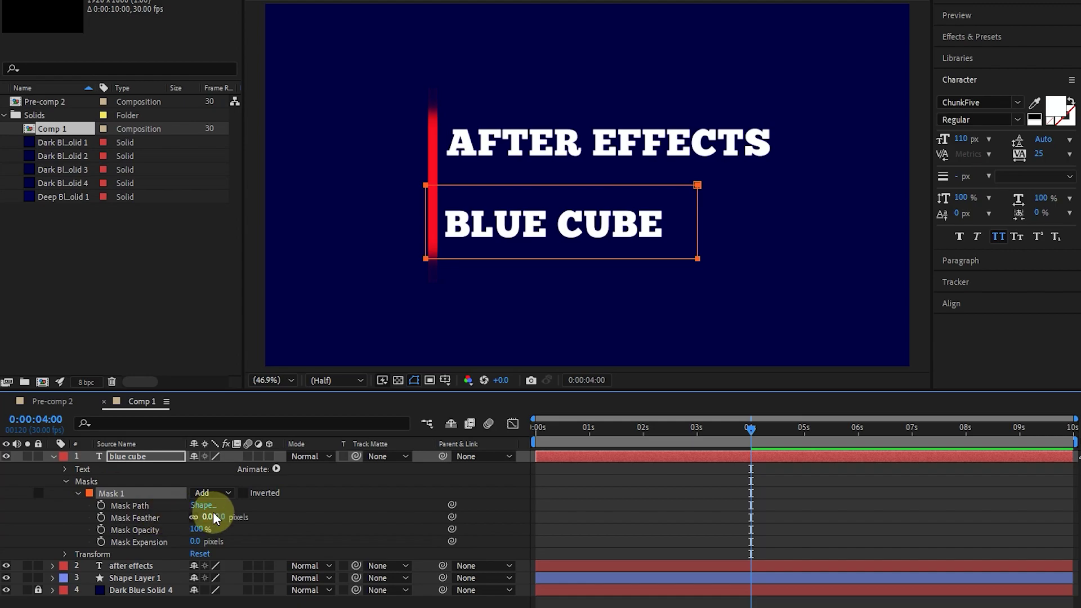
left_click(100, 506)
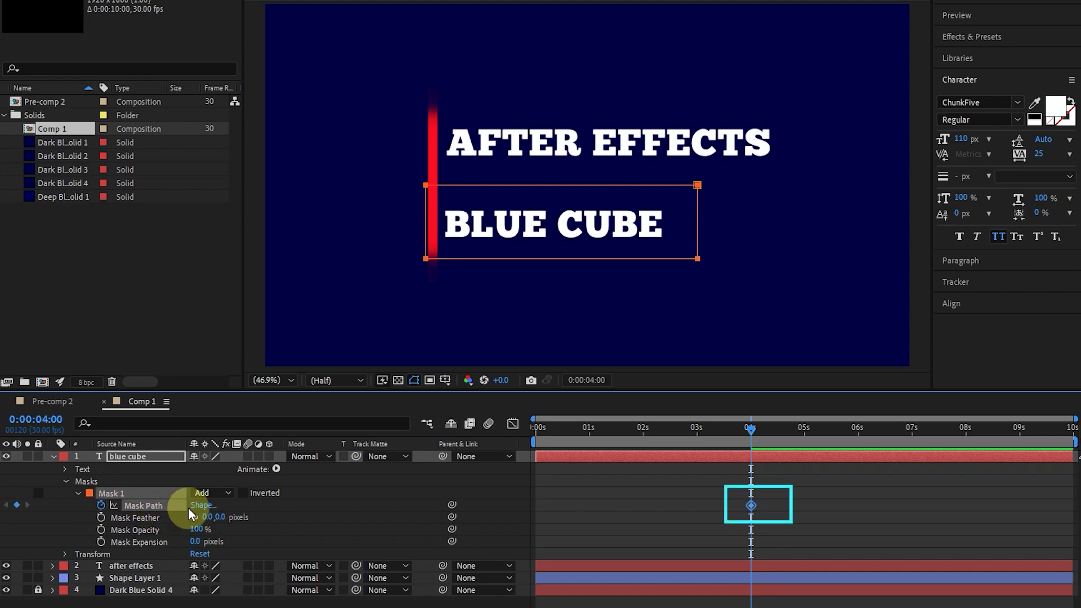
key("shift+Left")
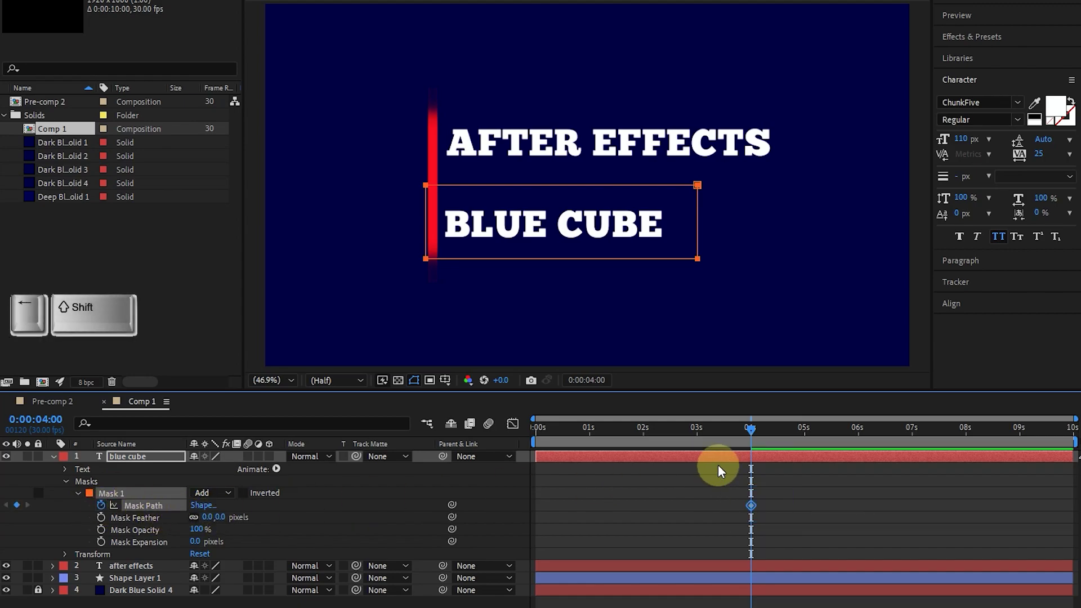
key("shift+Left")
key("shift+Left")
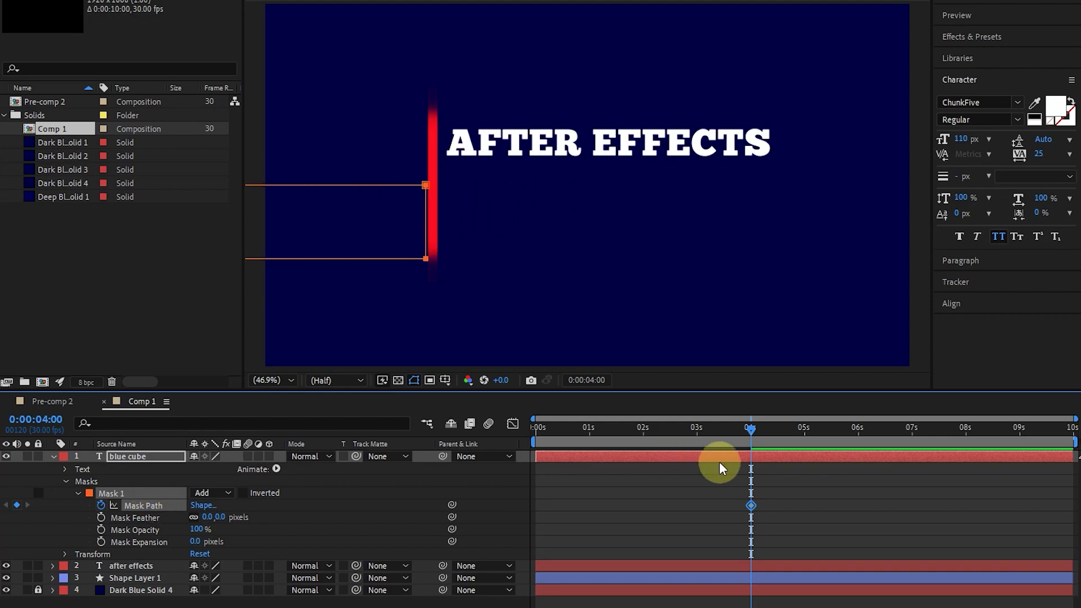
At 5 seconds, shift the mask right to cover the BLUE CUBE text and set its feather to 50 pixels.
left_click_drag(803, 434, 806, 438)
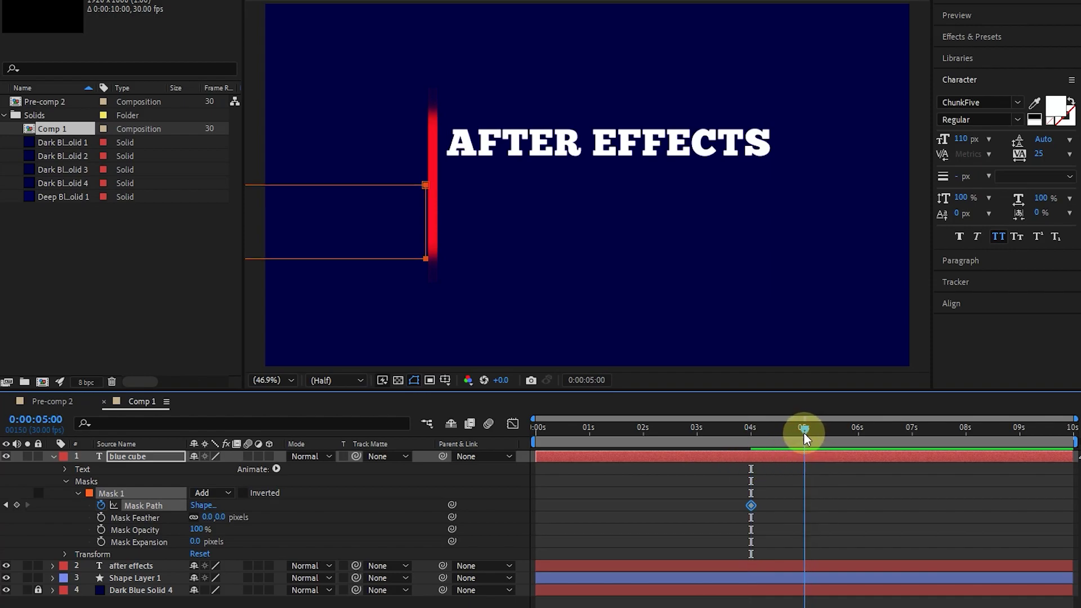
key("shift+Right")
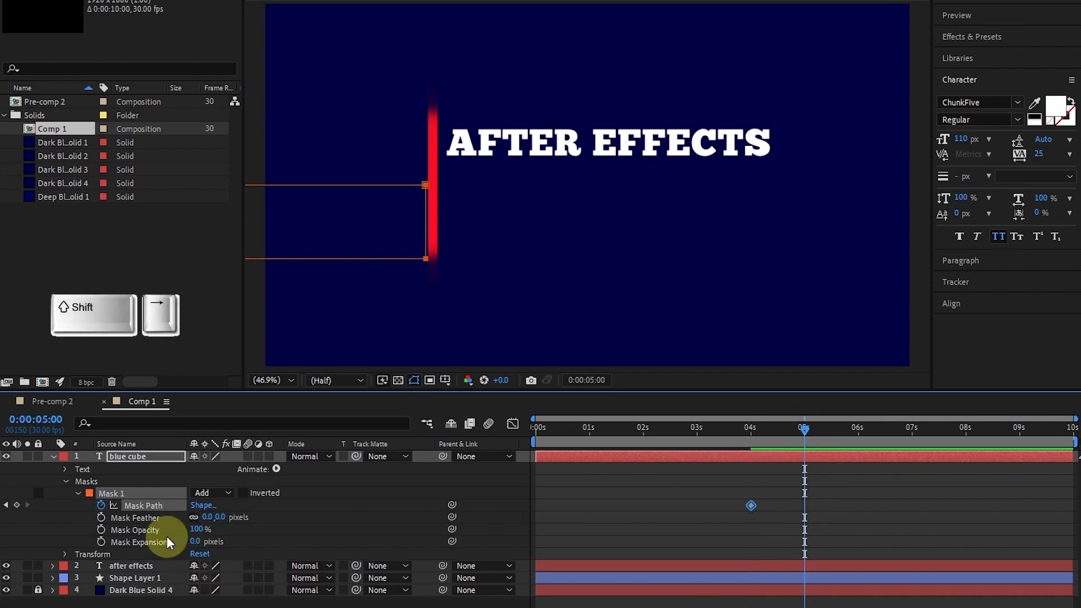
key("shift+Right")
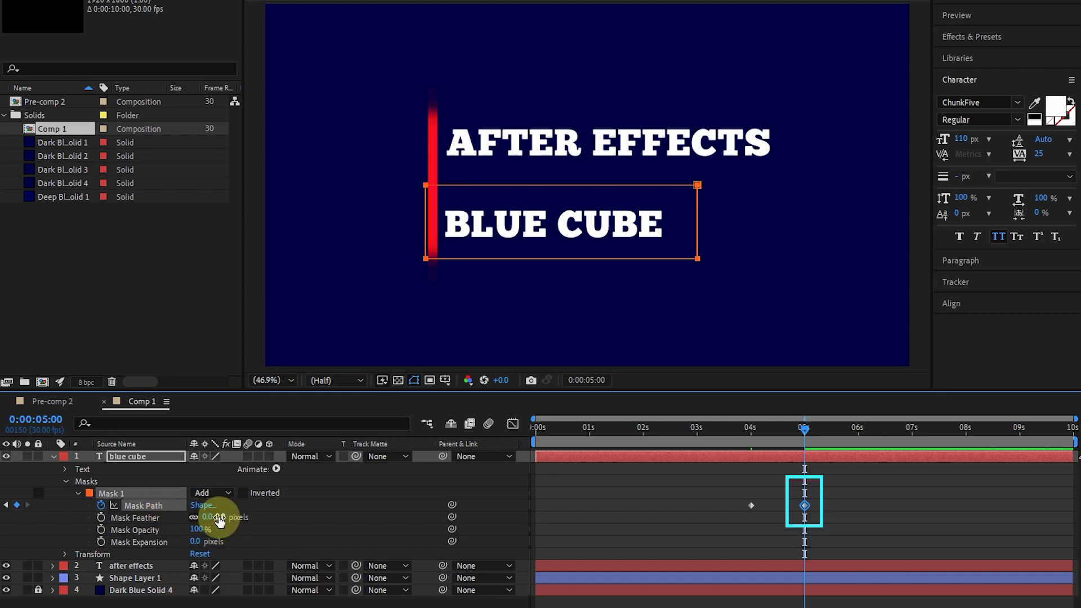
type("50")
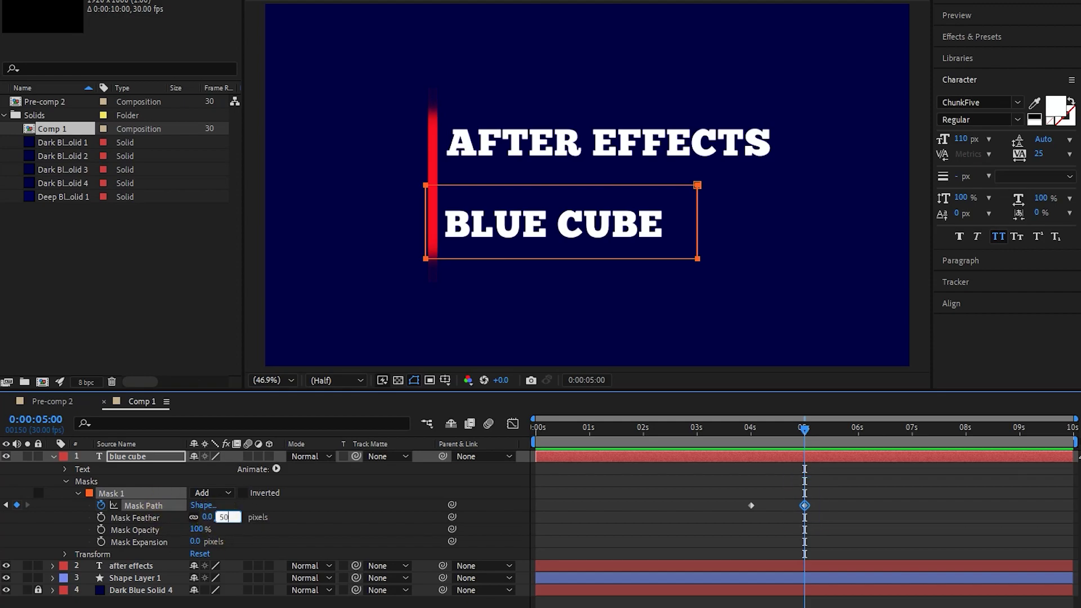
left_click(147, 518)
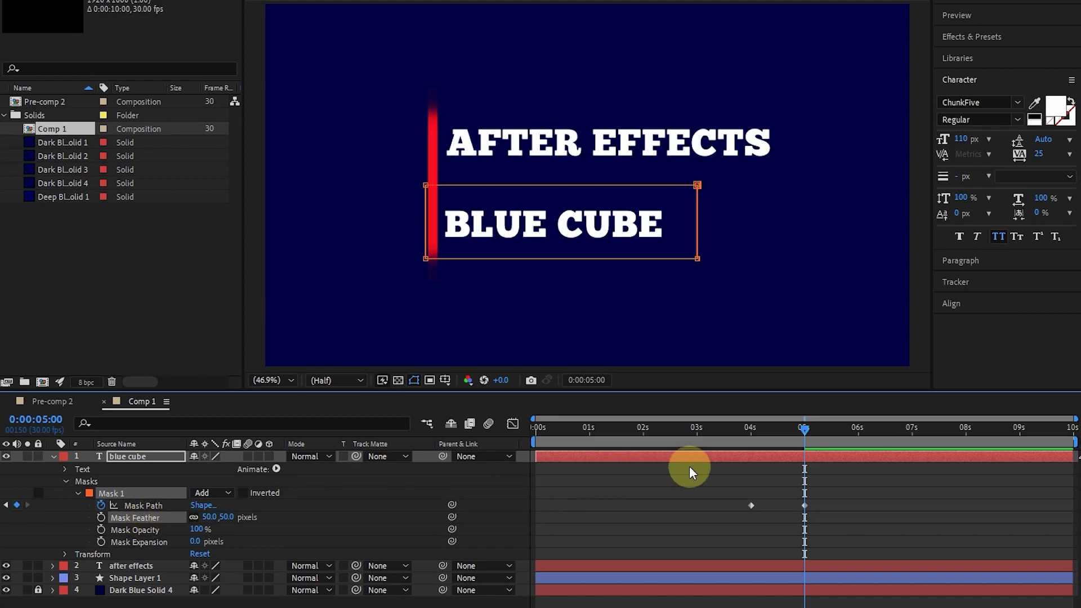
Return to the start of the timeline, collapse and deselect the blue cube layer, and preview the whole title animation.
mouse_move(806, 432)
left_mouse_down()
mouse_move(750, 432)
mouse_move(819, 433)
left_mouse_up()
left_click_drag(645, 446, 511, 451)
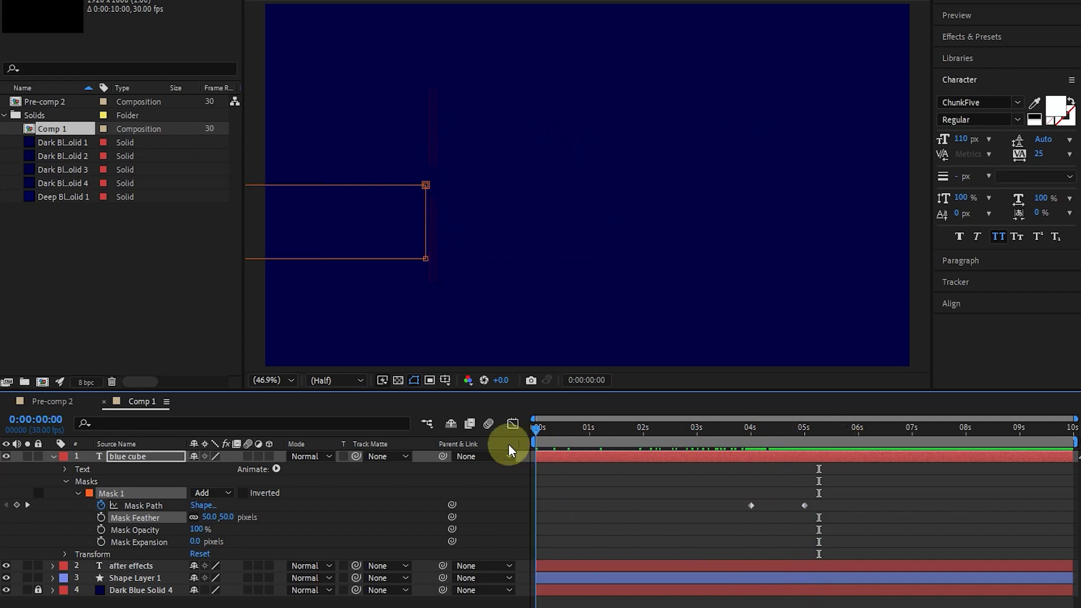
left_click(54, 457)
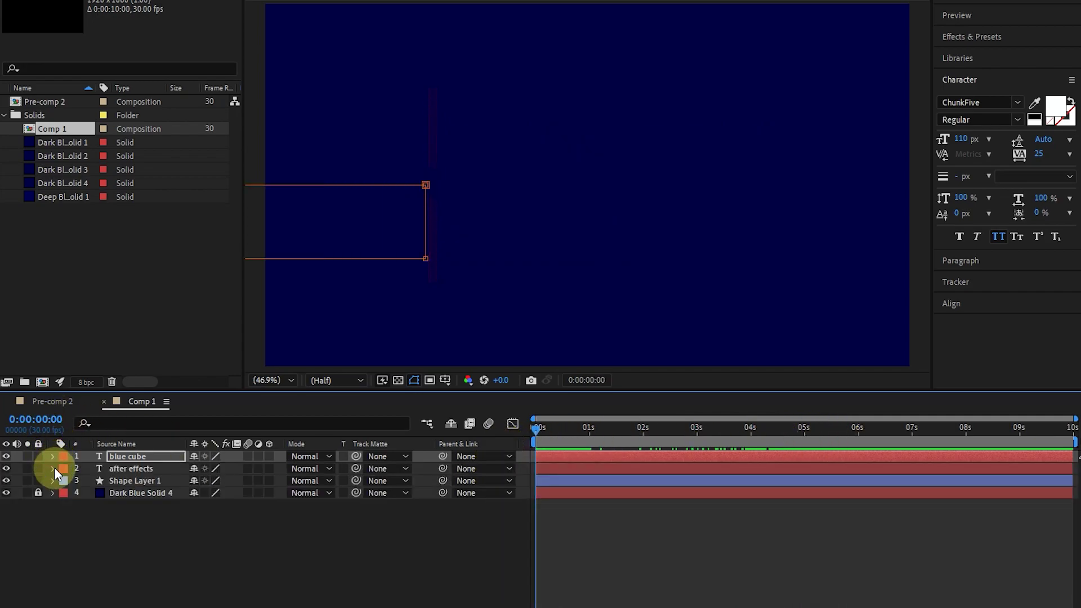
left_click(202, 540)
key("space")
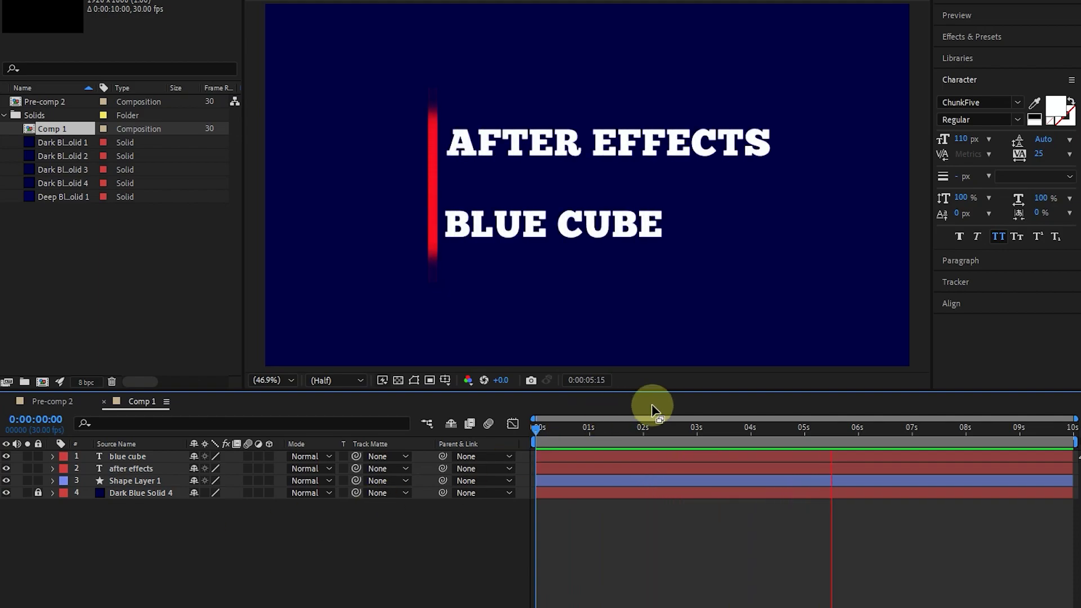
Apply Easy Ease to the blue cube layer's two Mask Path keyframes, return to the timeline start and collapse the layer.
left_click_drag(644, 424, 779, 429)
left_click(81, 468)
key("F9")
left_click(53, 456)
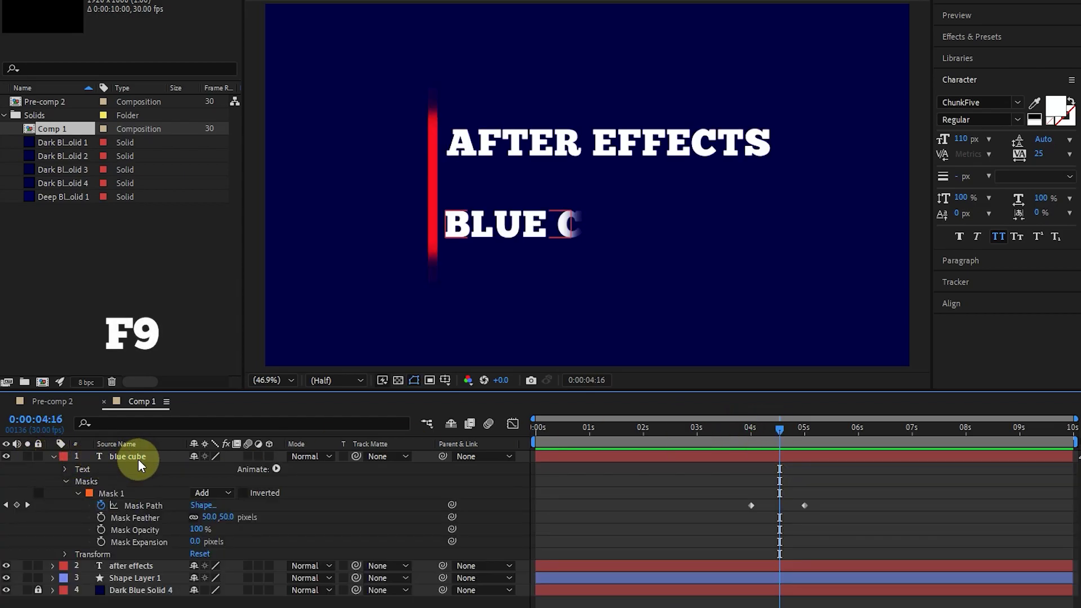
left_click_drag(861, 494, 702, 512)
key("F9")
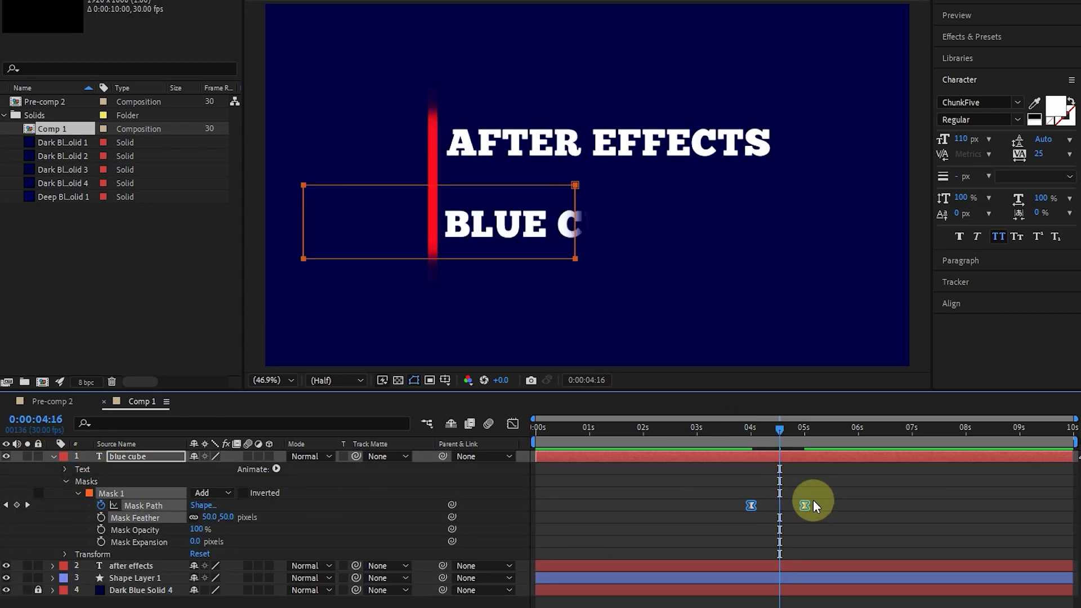
left_click_drag(769, 432, 538, 441)
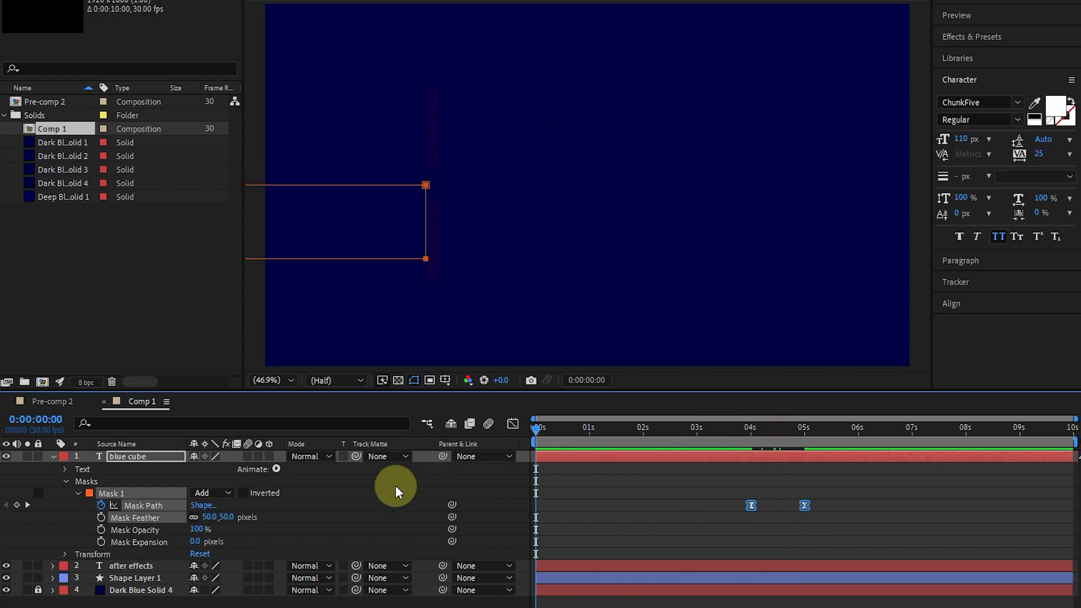
left_click(53, 458)
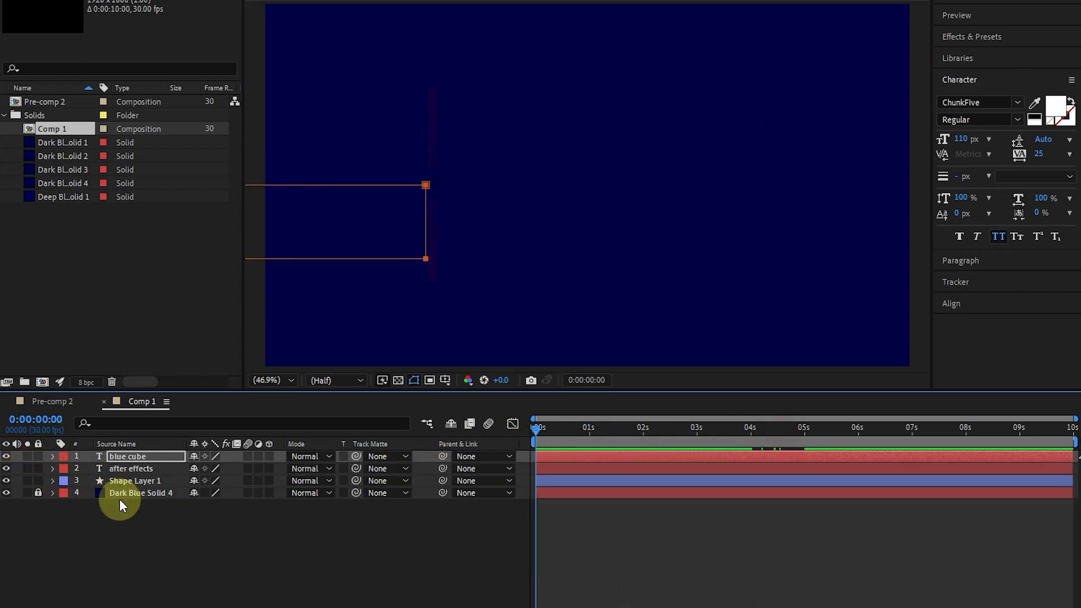
Unlock the Dark Blue Solid 4 background layer, hide it and lock it again.
key("ctrl+l")
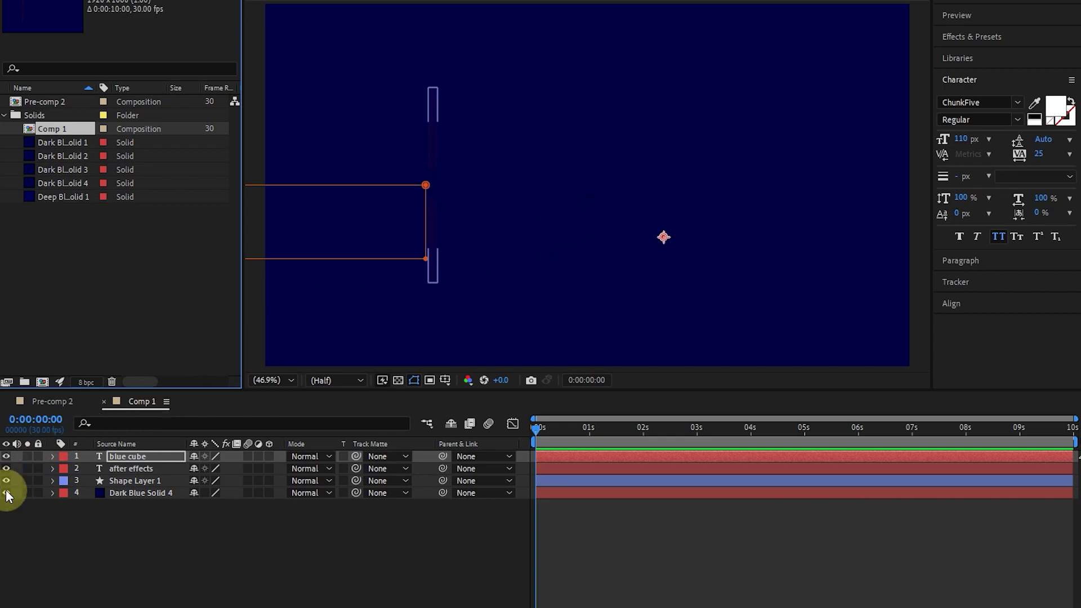
left_click(7, 492)
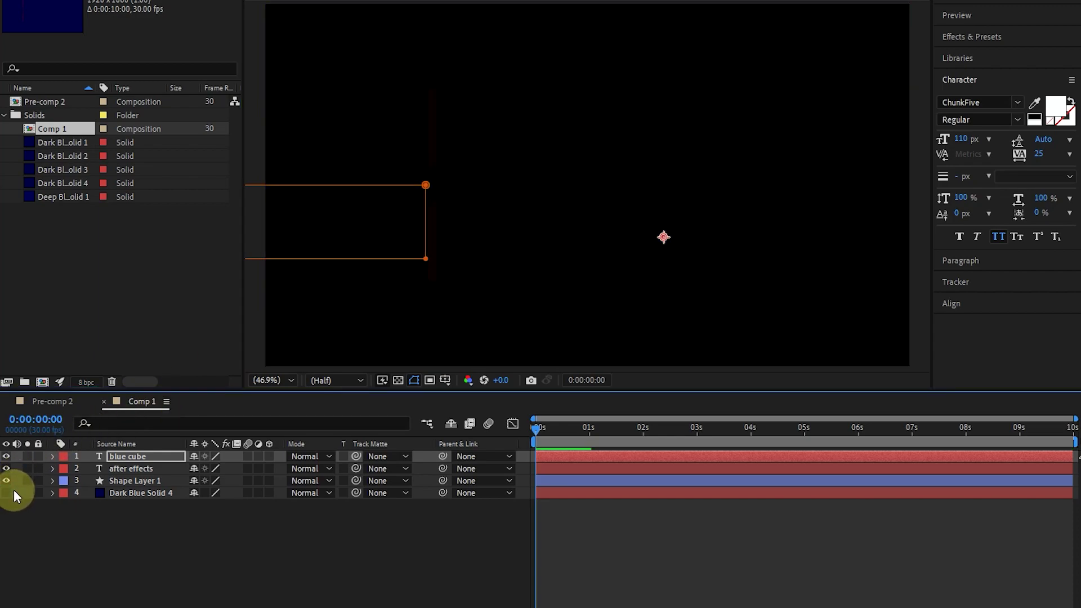
left_click(40, 492)
Pre-compose the blue cube, after effects and Shape Layer 1 layers into a composition named 33.
left_click_drag(208, 528, 127, 477)
left_click(138, 455)
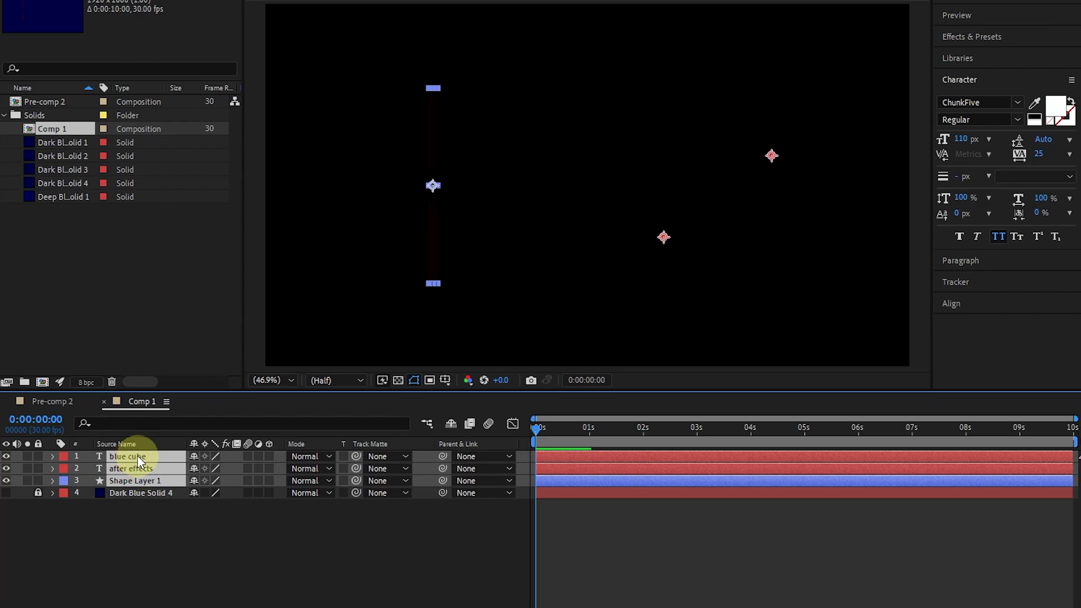
right_click(137, 455)
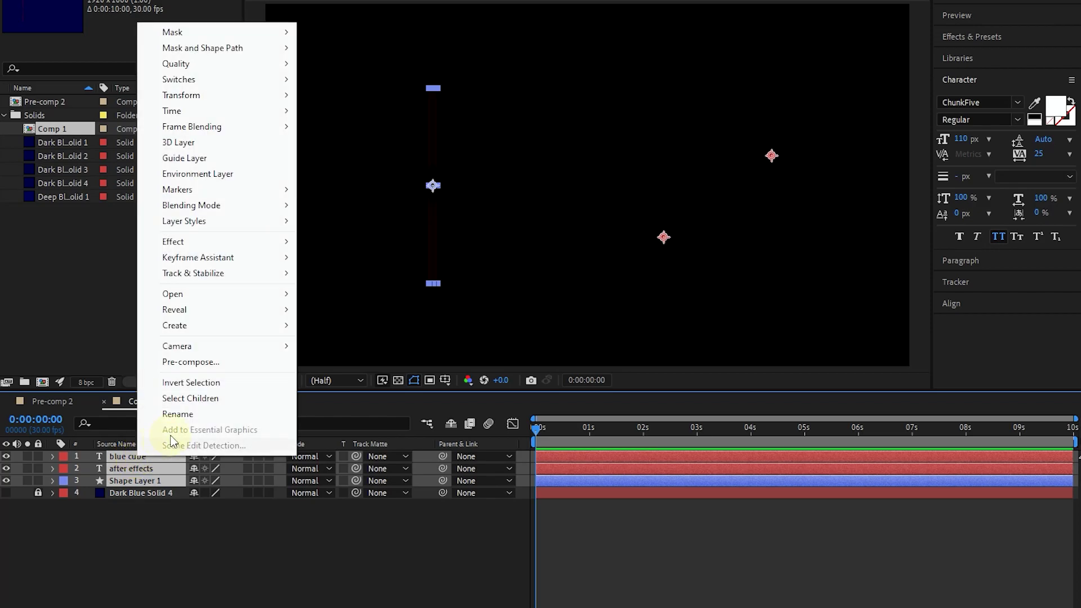
left_click(234, 362)
type("33")
left_click(418, 341)
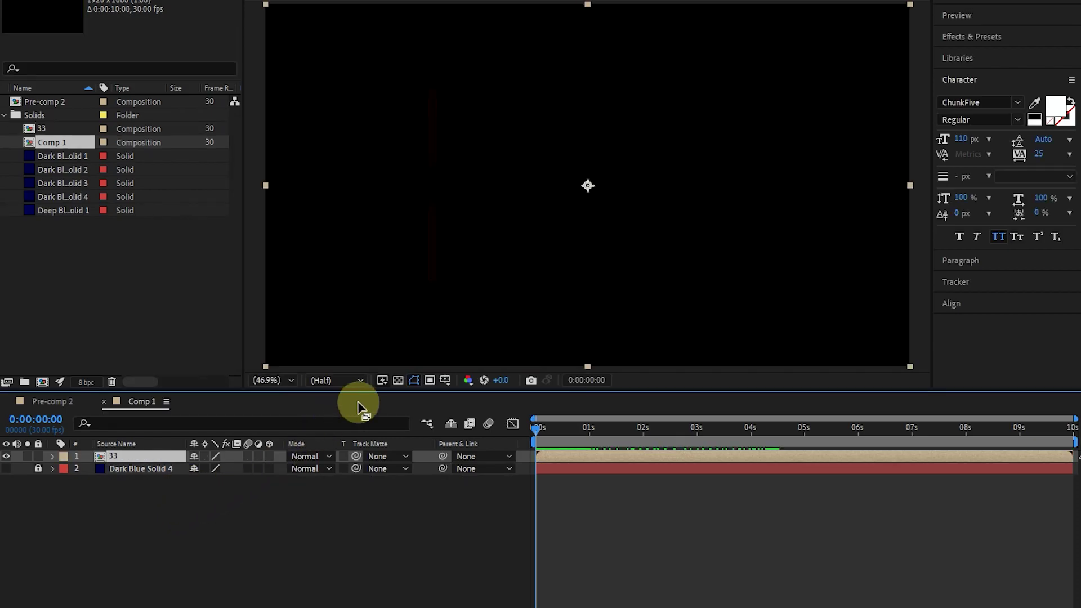
Scale the 33 layer to 52% and, with the full title showing around 6 seconds, move it to the frame's lower-left area.
left_click_drag(550, 427, 472, 441)
left_click(123, 454)
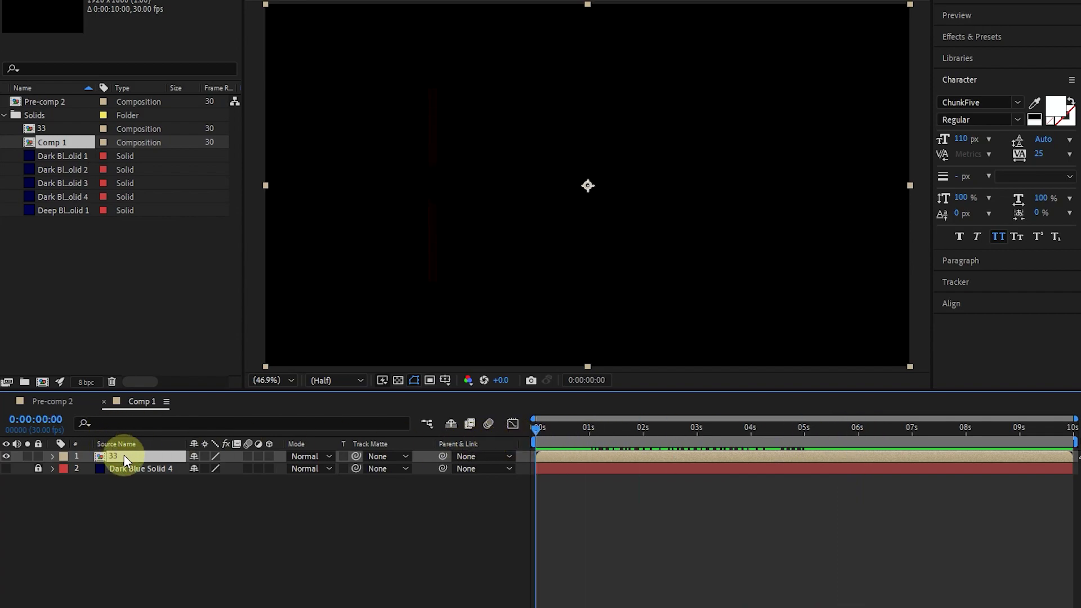
key("s")
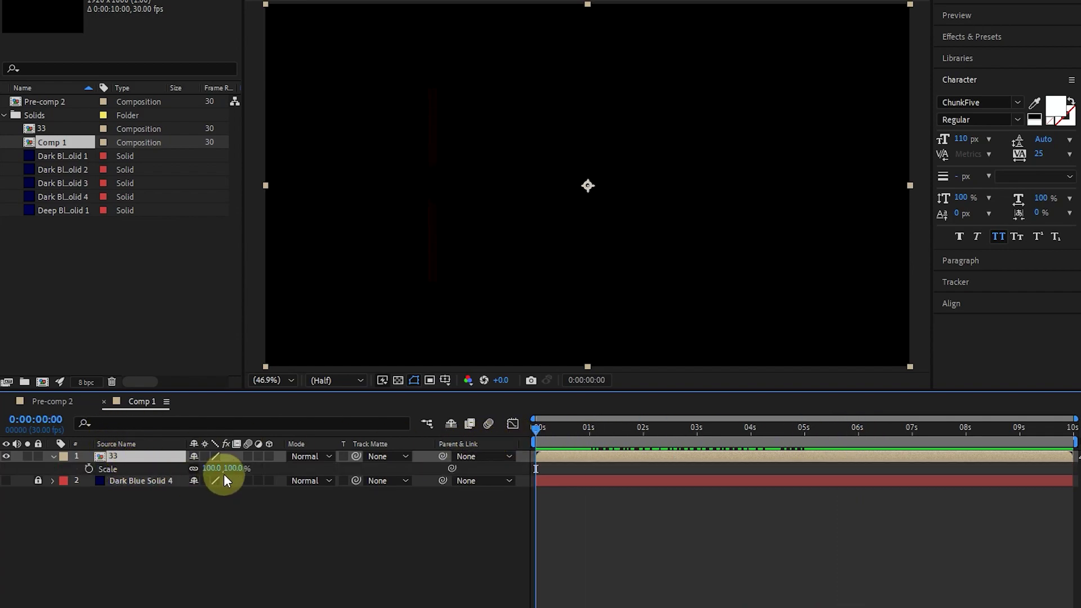
left_click_drag(240, 471, 208, 470)
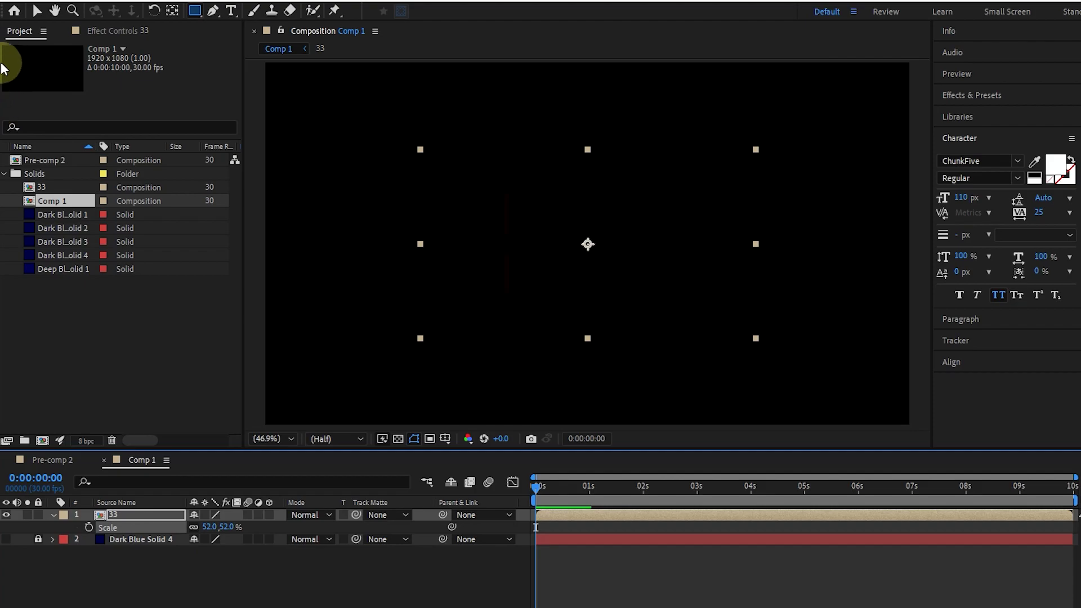
left_click_drag(537, 490, 866, 490)
left_click_drag(598, 274, 393, 373)
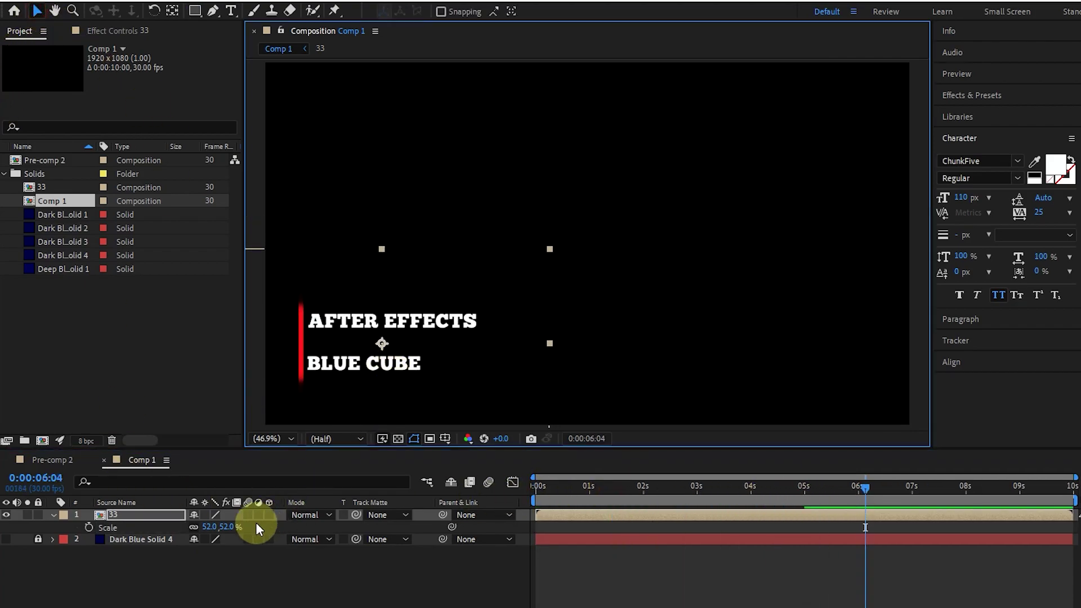
Set the 33 layer's scale to 64%, nudge it into place in the frame's lower-left corner and return to the timeline start.
left_click_drag(225, 532, 234, 524)
left_click_drag(314, 394, 341, 379)
left_click_drag(687, 489, 501, 495)
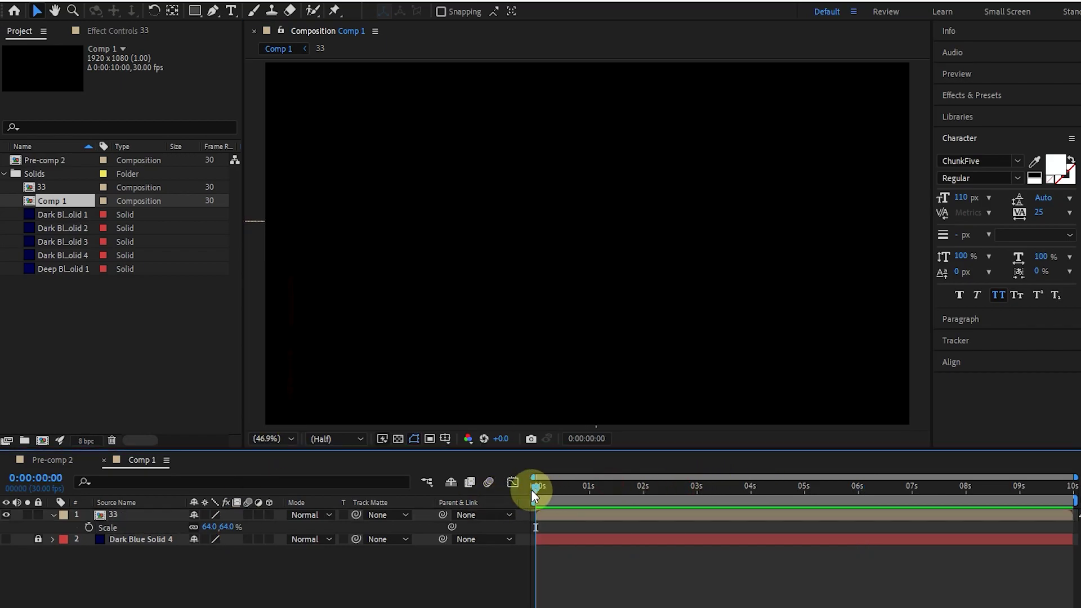
End the work area at 0:00:05:24, return to the timeline start and preview the lower-third animation.
left_click(850, 491)
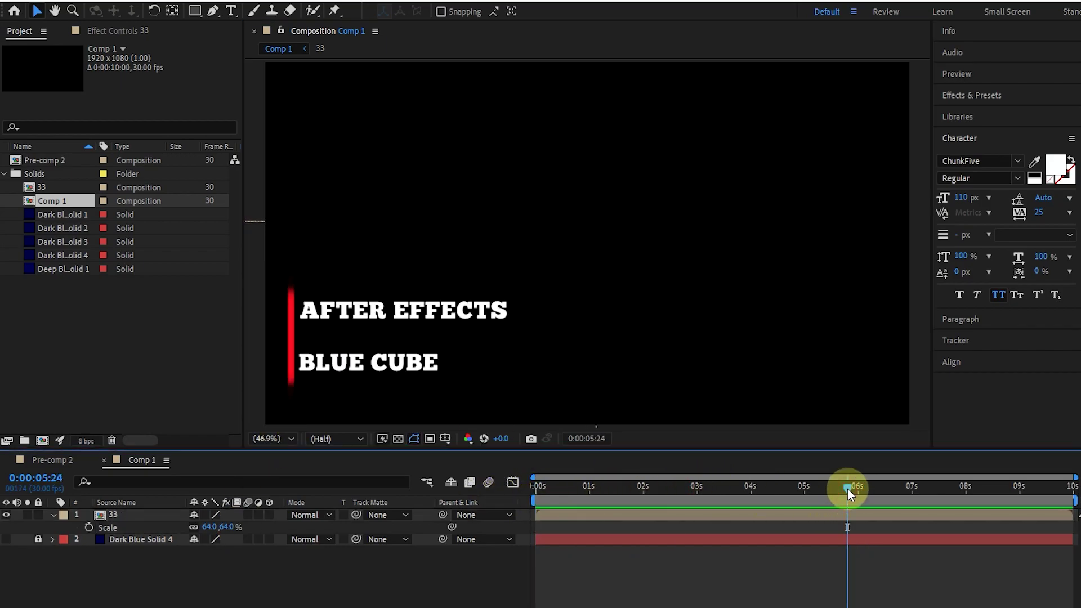
key("n")
left_click_drag(850, 494, 415, 502)
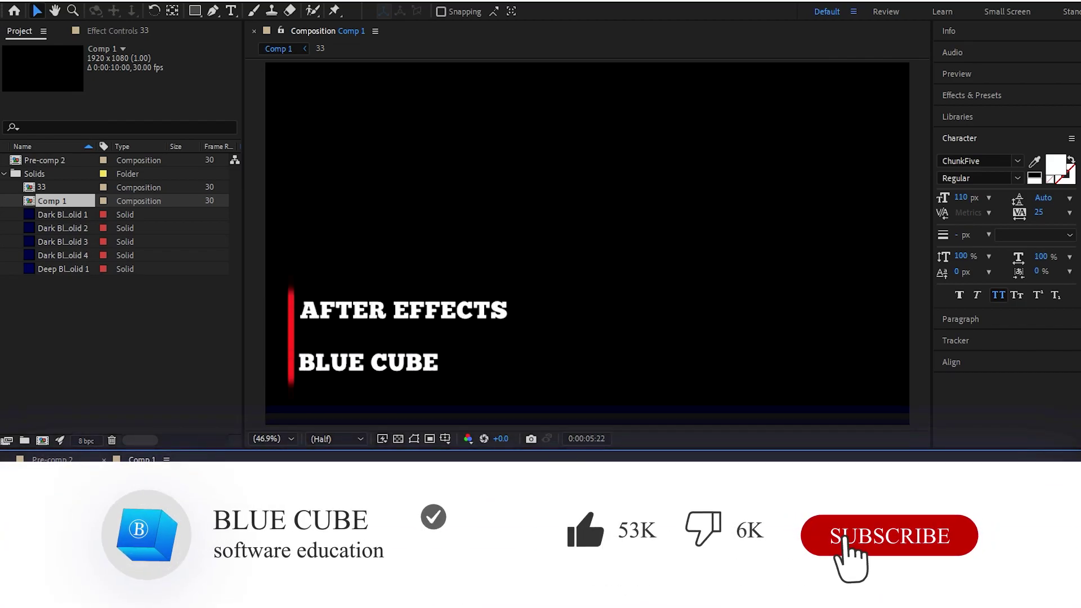
key("space")
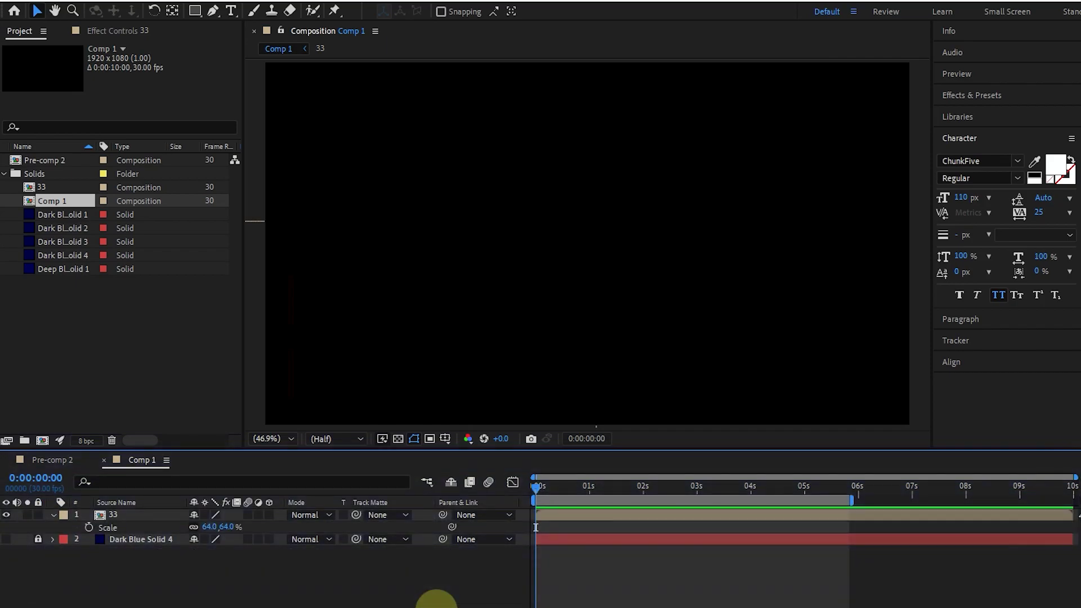